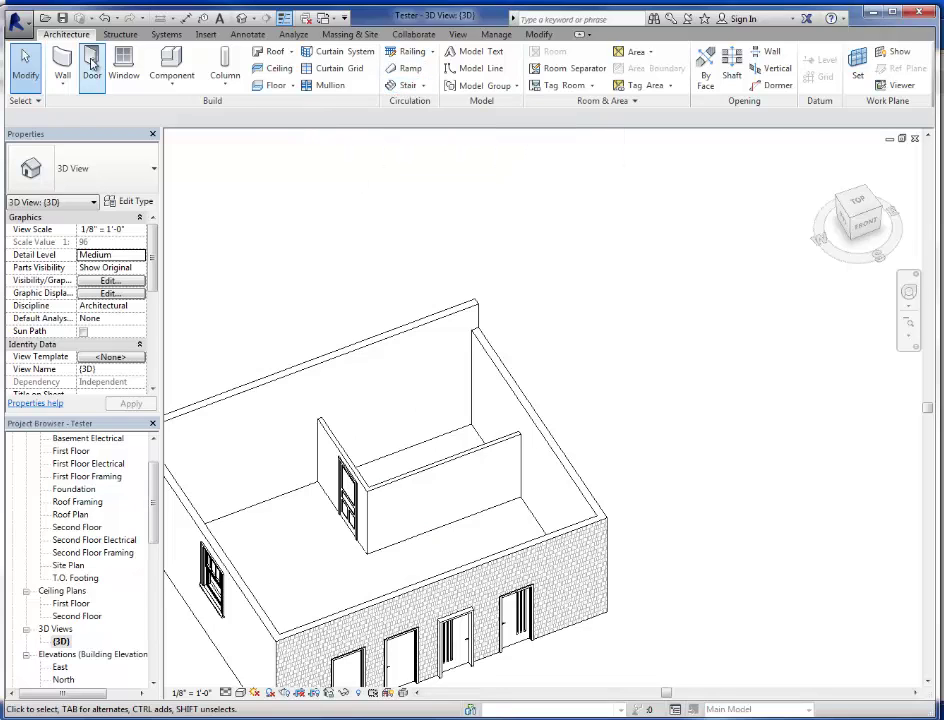
Start a new stair with its base level at First Floor and its top level at Second Floor
left_click(405, 86)
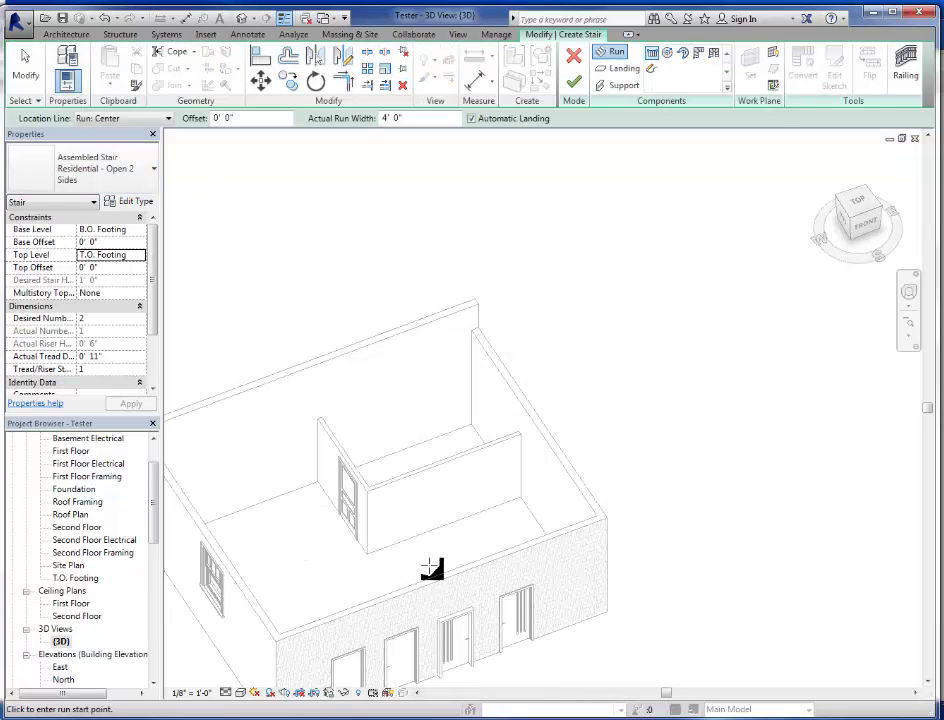
left_click(141, 230)
left_click(118, 291)
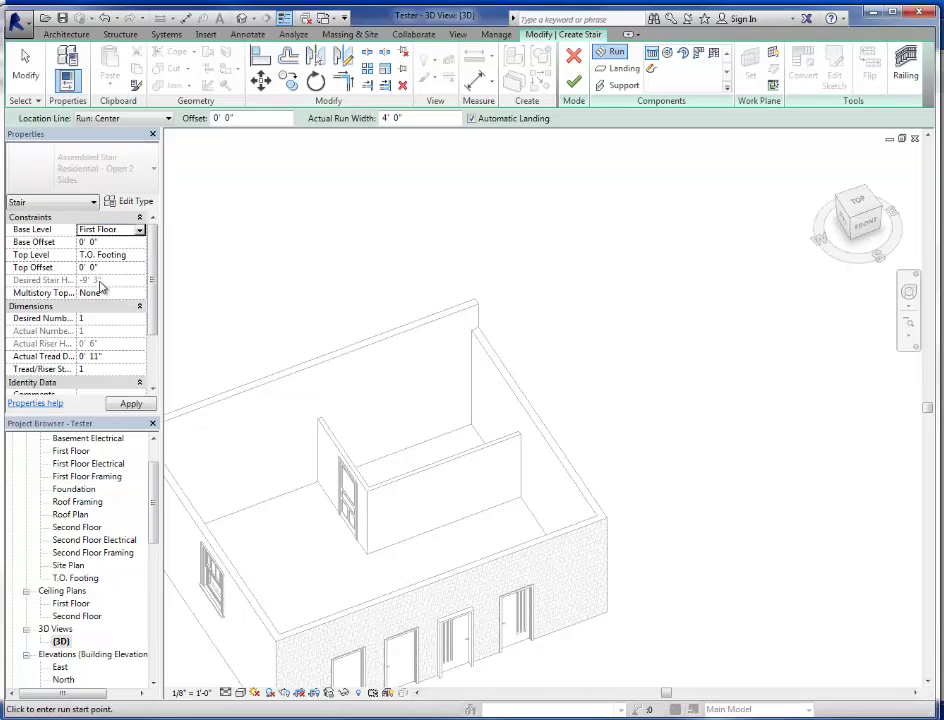
left_click(141, 256)
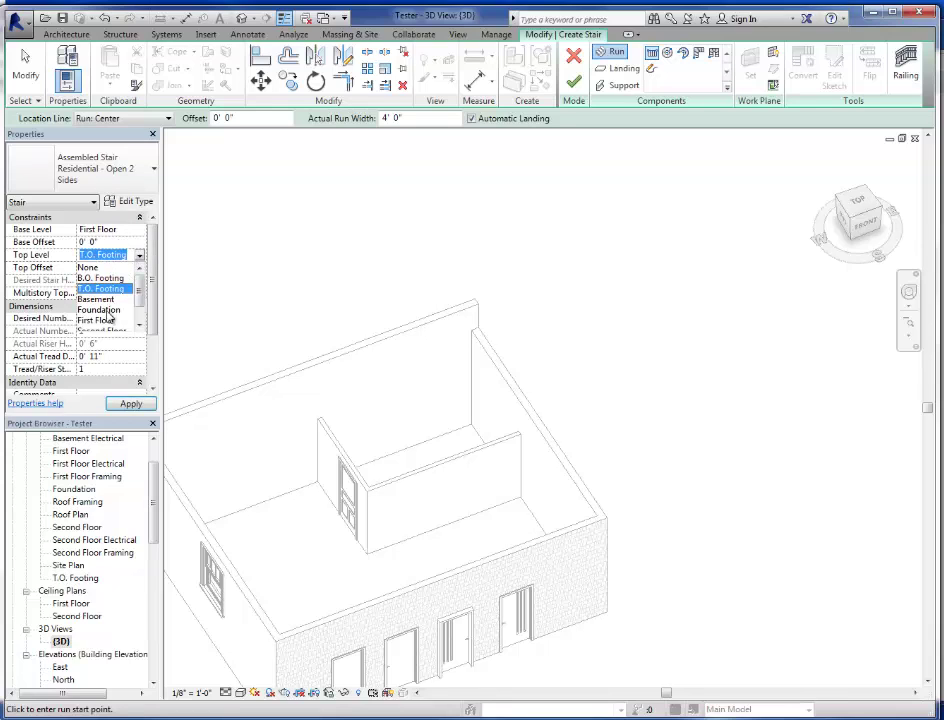
scroll(139, 298, "down", 2)
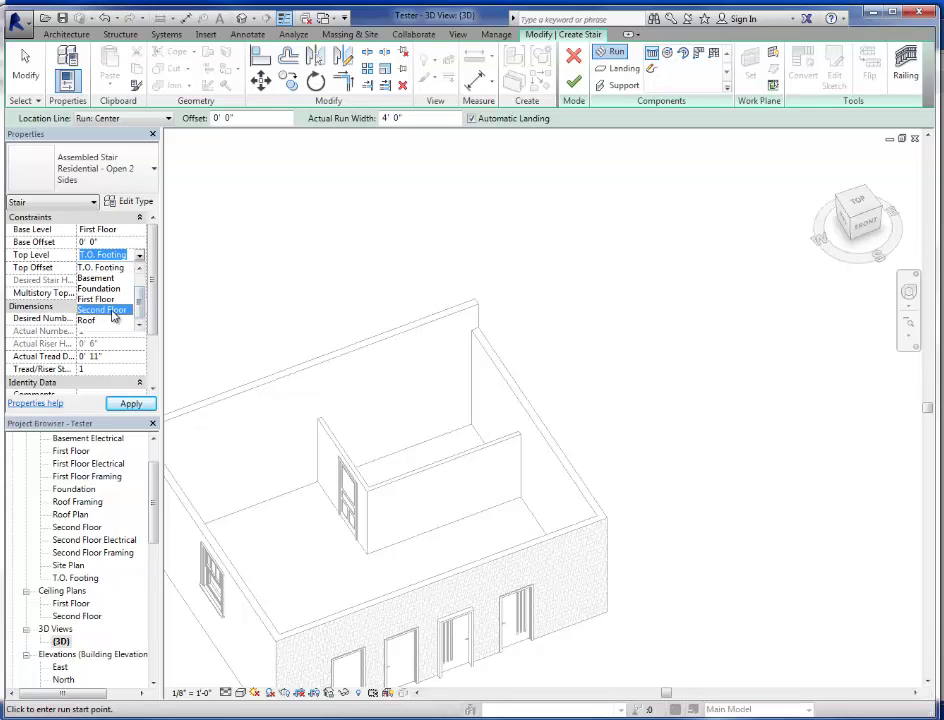
left_click(115, 295)
left_click(127, 403)
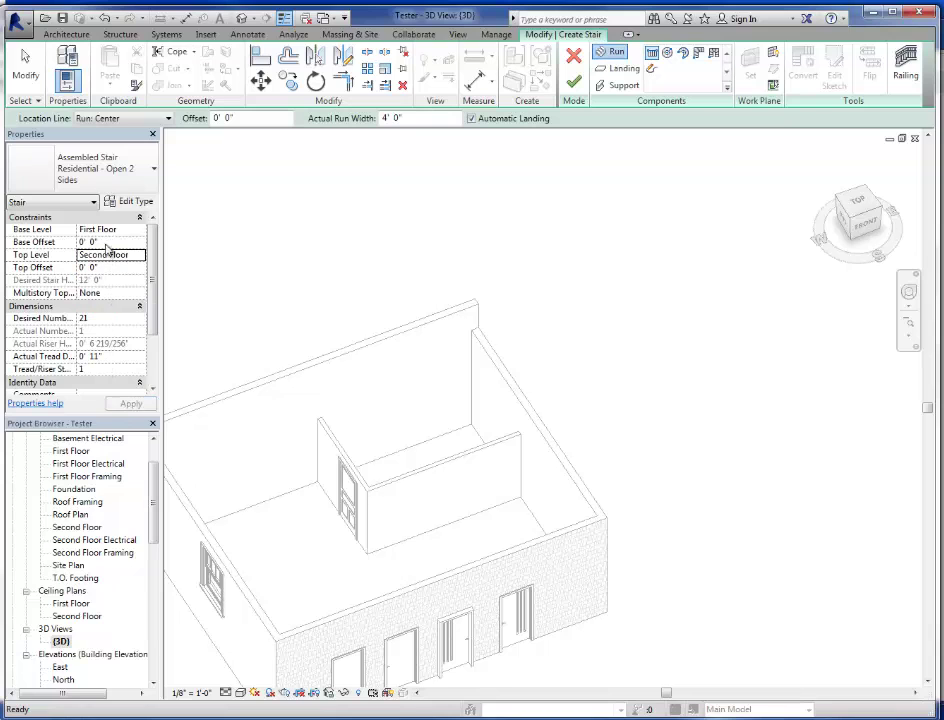
Examine the calculation rules in the stair's type properties, including minimum run width and minimum tread depth
left_click(136, 202)
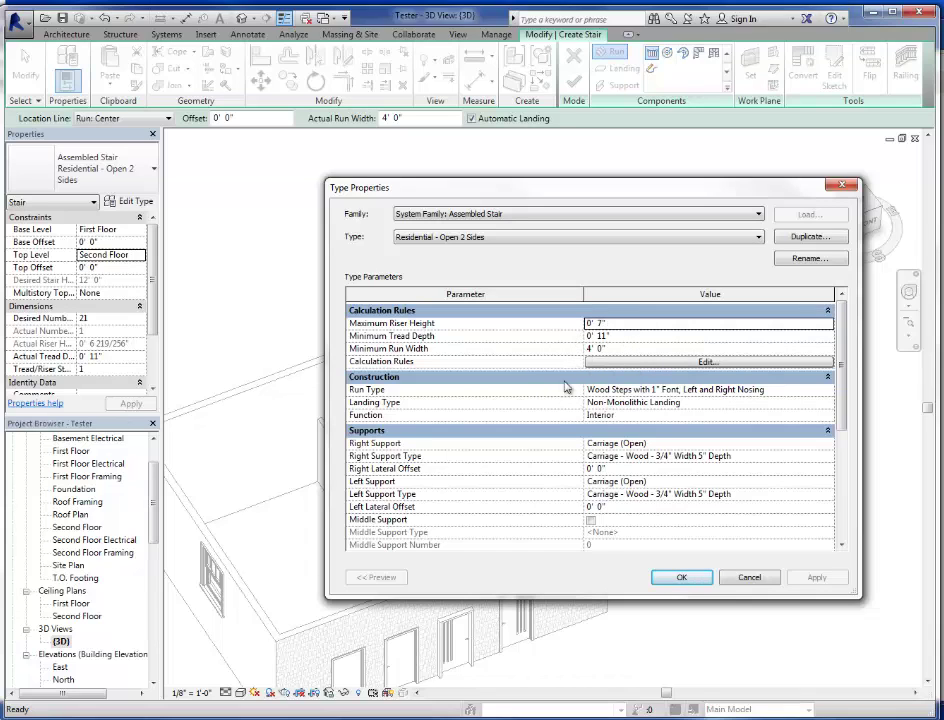
left_click(633, 348)
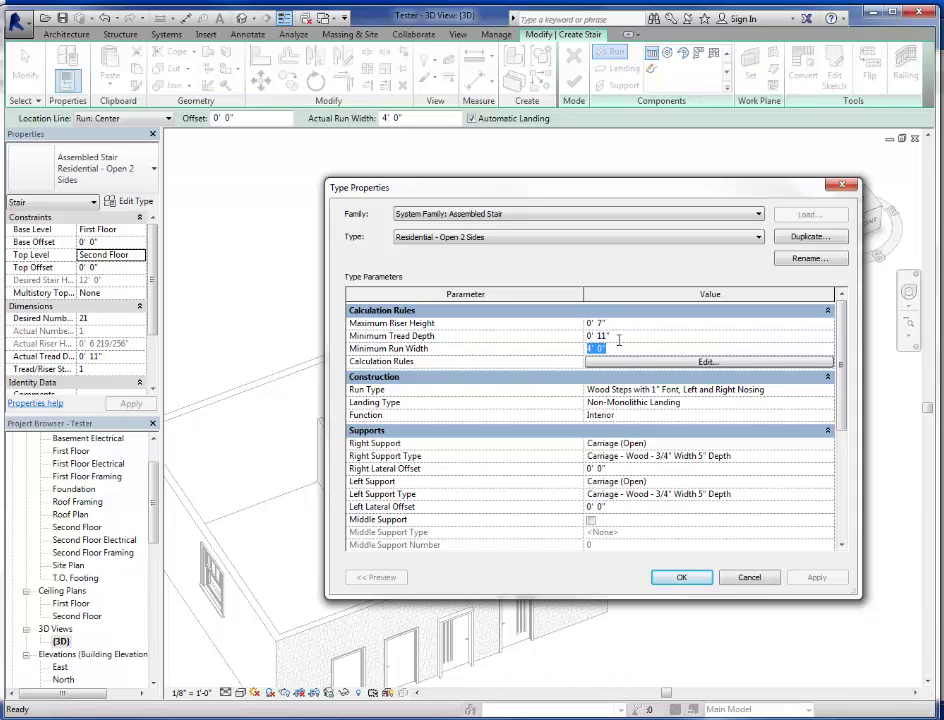
left_click(632, 337)
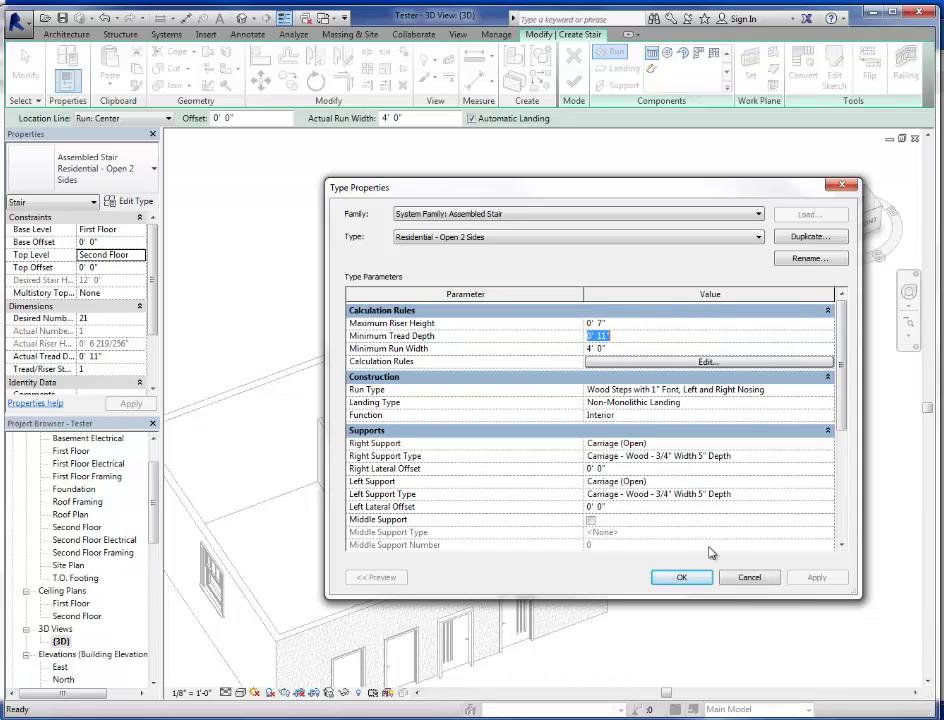
left_click(680, 577)
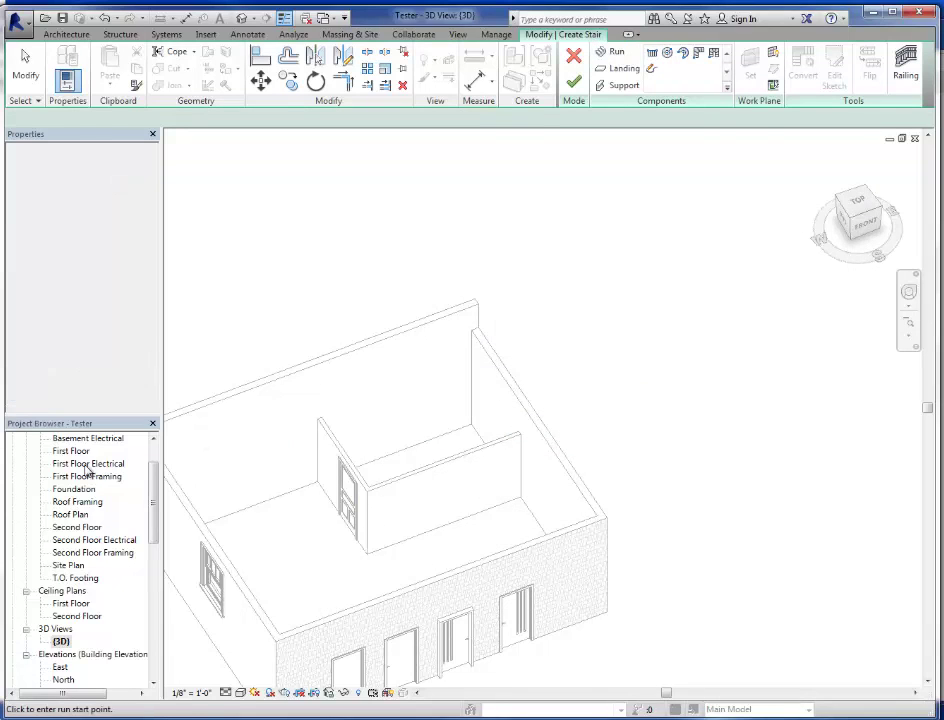
In the First Floor plan, sketch a U-shaped stair with a first run about 8'-3" and a return run about 9'-2" long
double_click(72, 451)
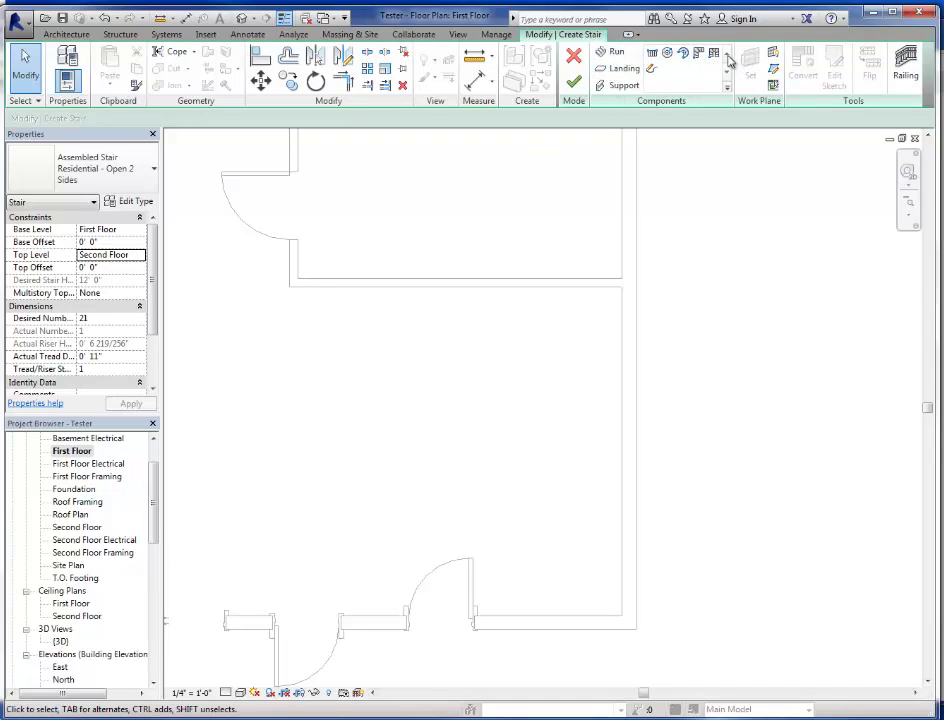
left_click(612, 54)
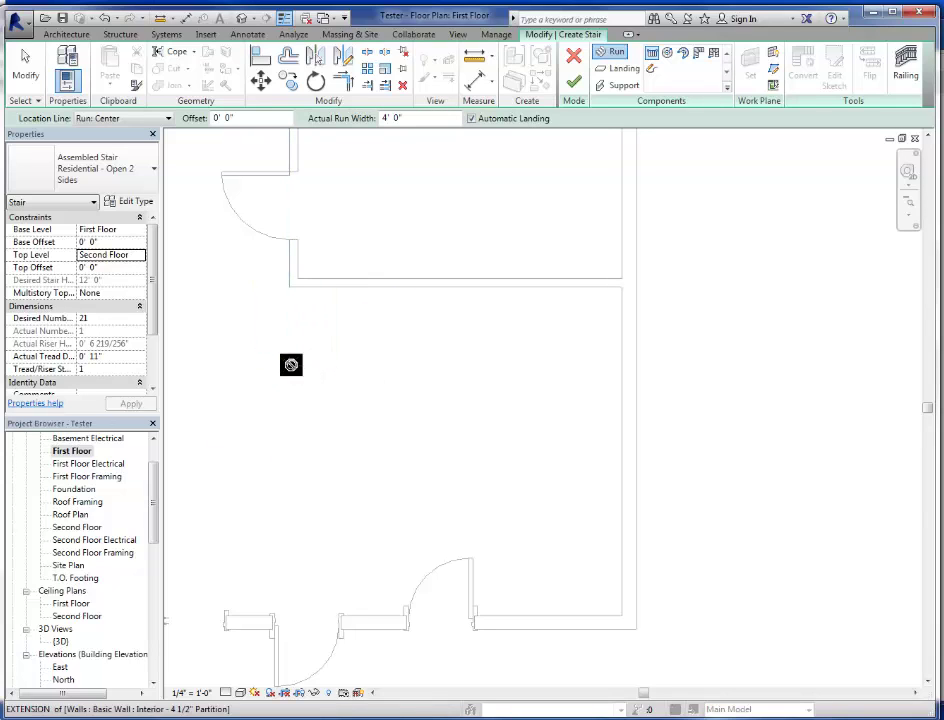
left_click(289, 364)
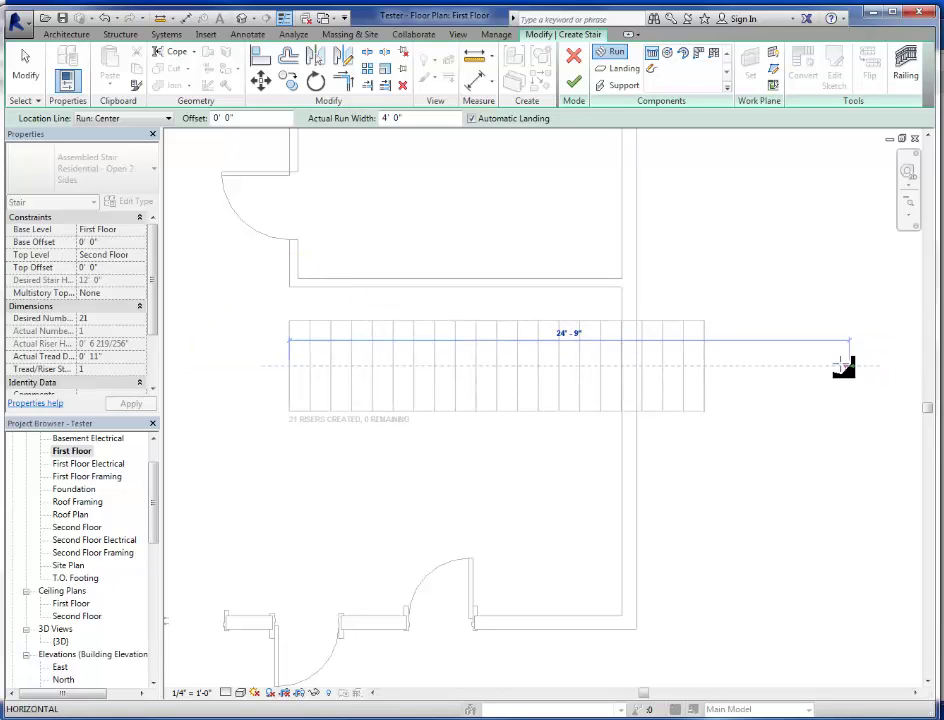
left_click(472, 366)
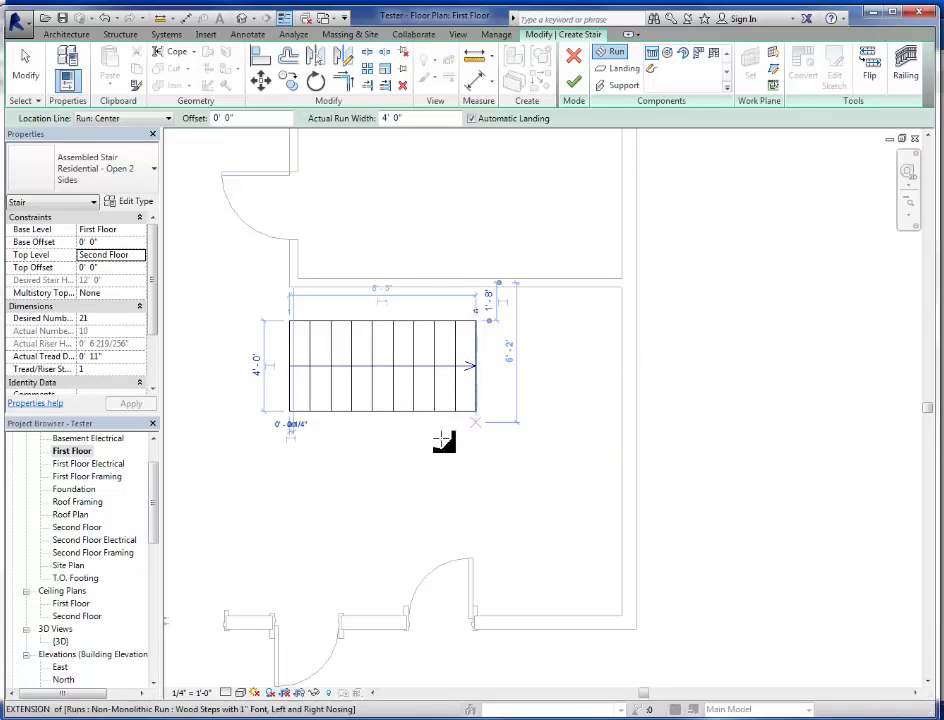
left_click(479, 494)
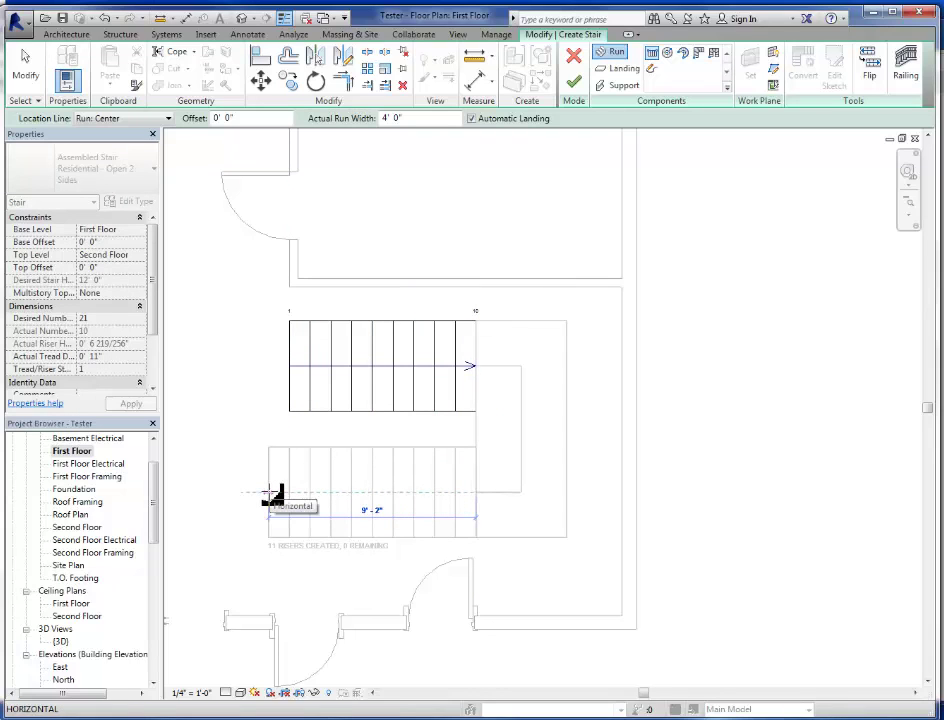
left_click(272, 494)
key("Escape")
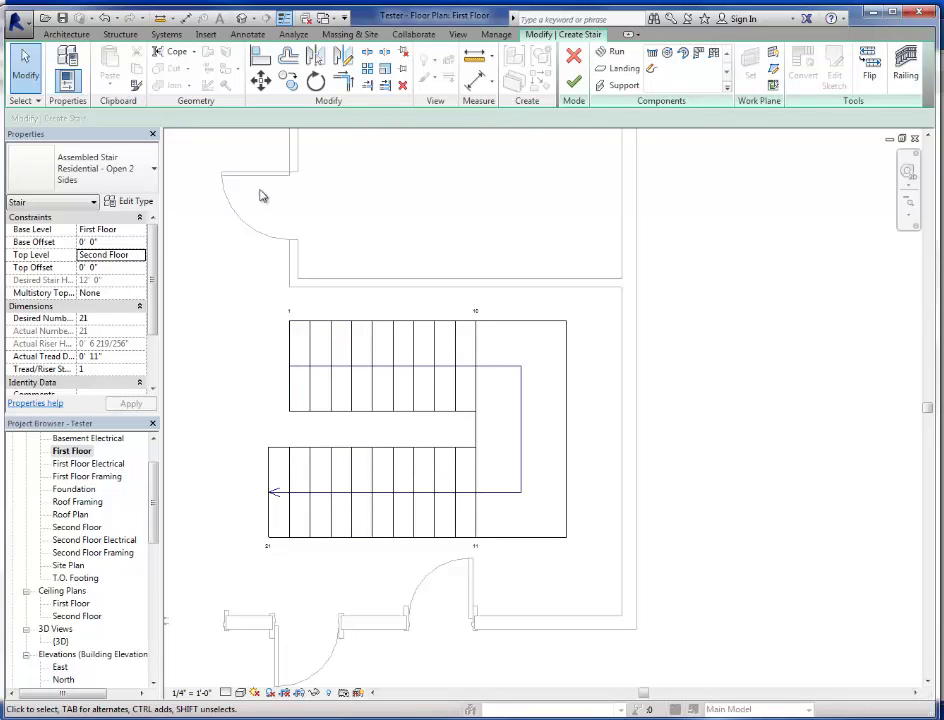
Align the first run's outer edge to the interior partition and lock it, and align the landing's edge to the exterior wall's inner face
key("a")
key("l")
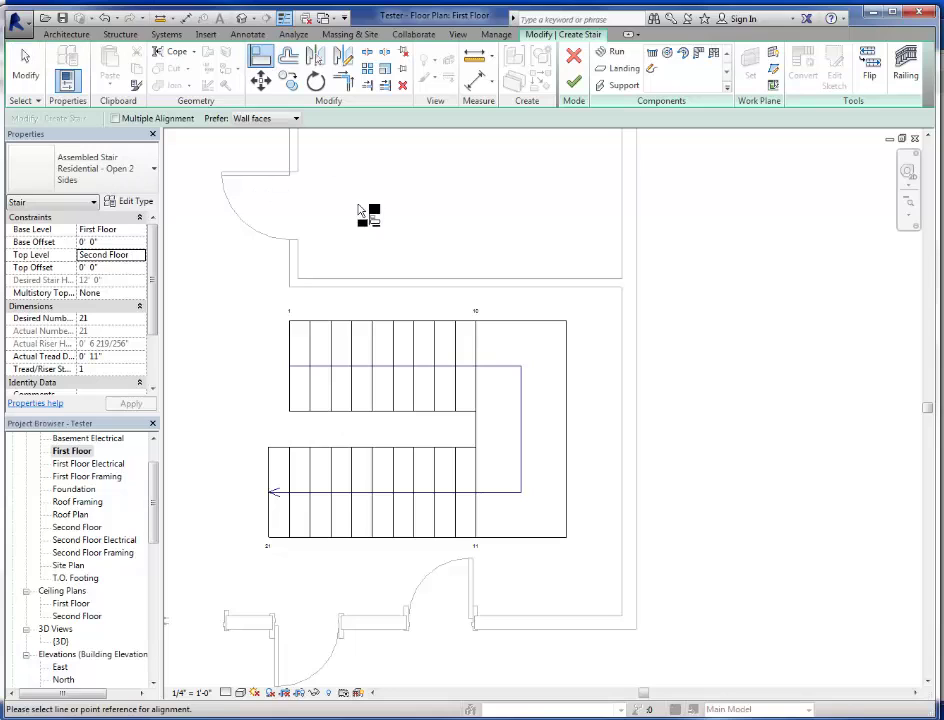
left_click(417, 290)
left_click(433, 328)
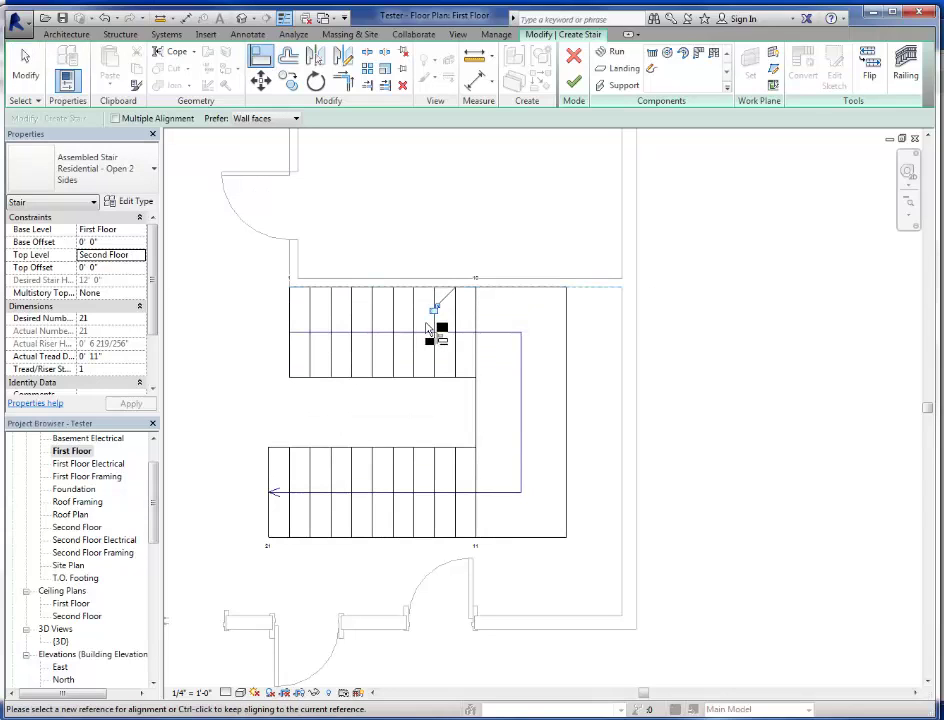
left_click(433, 308)
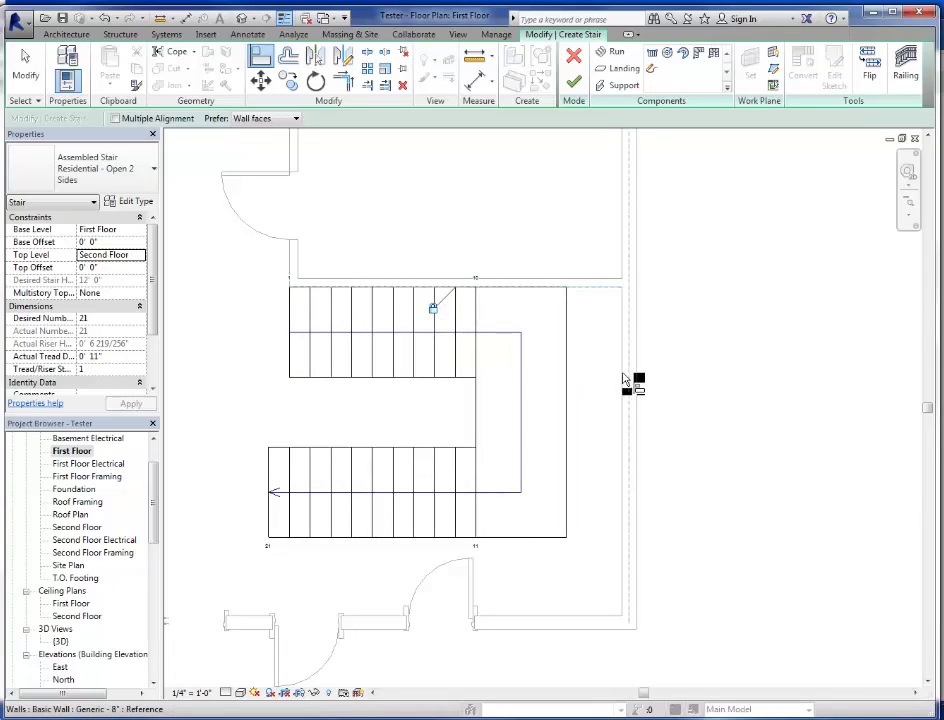
left_click(621, 380)
left_click(566, 388)
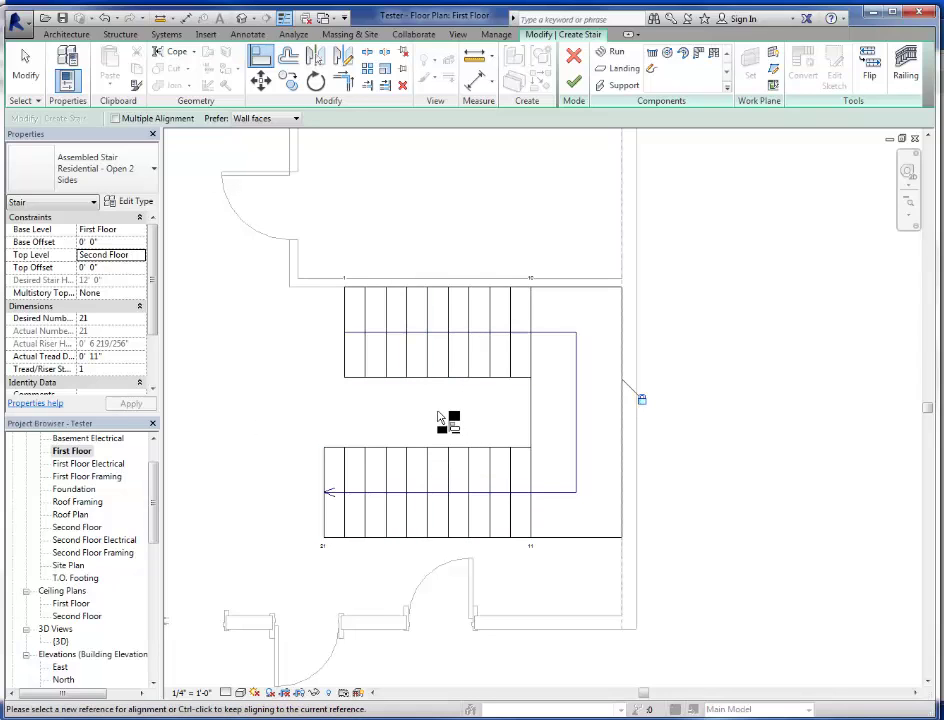
Check the stair in the {3D} view and finish creating it
double_click(61, 641)
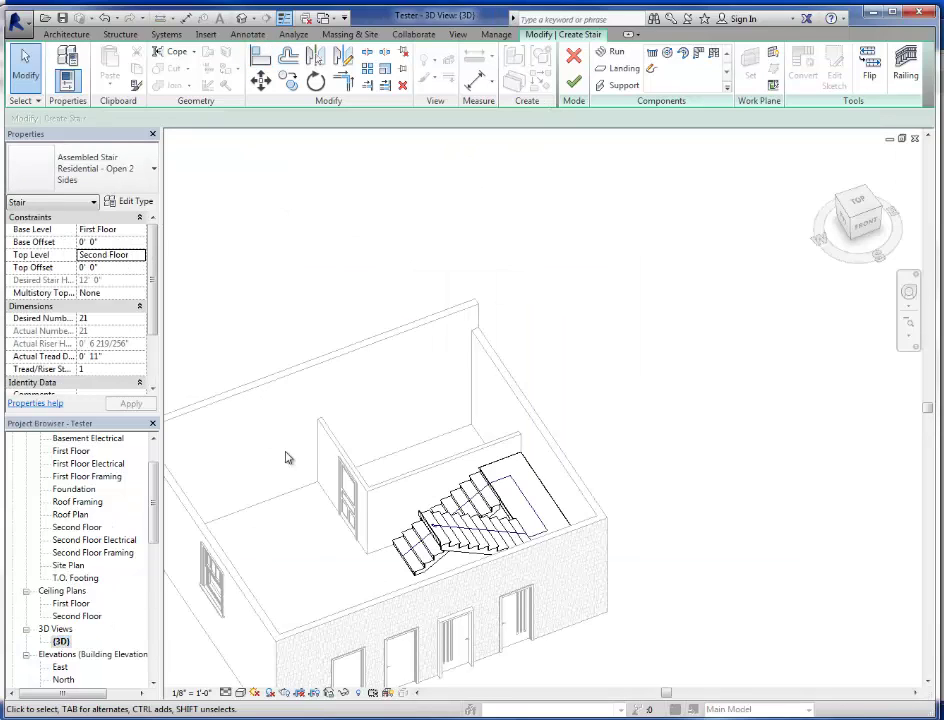
middle_click_drag(338, 488, 375, 497, "shift")
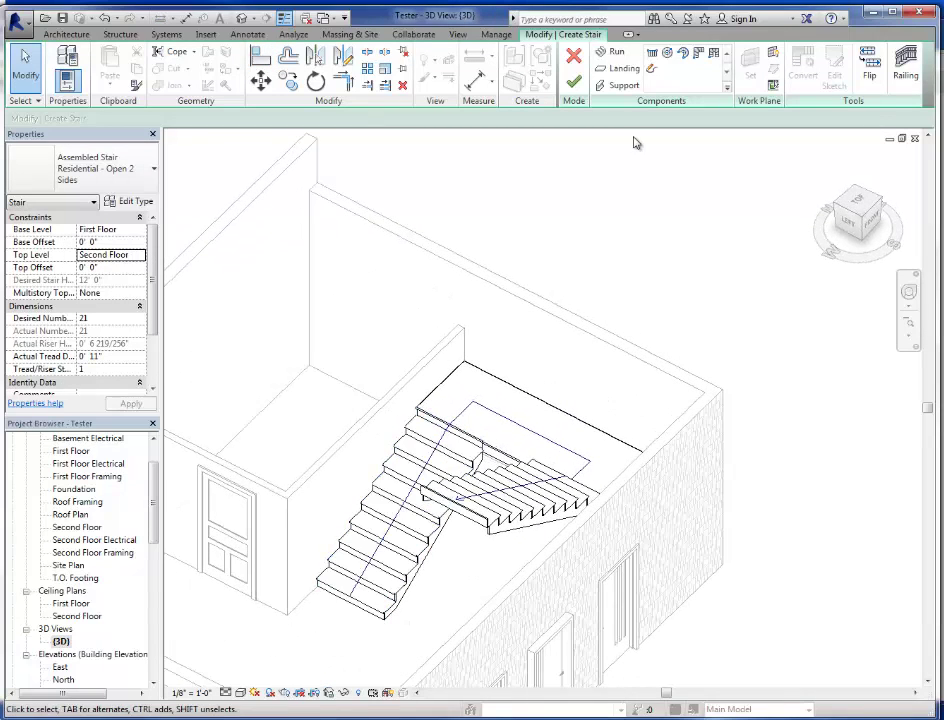
left_click(577, 92)
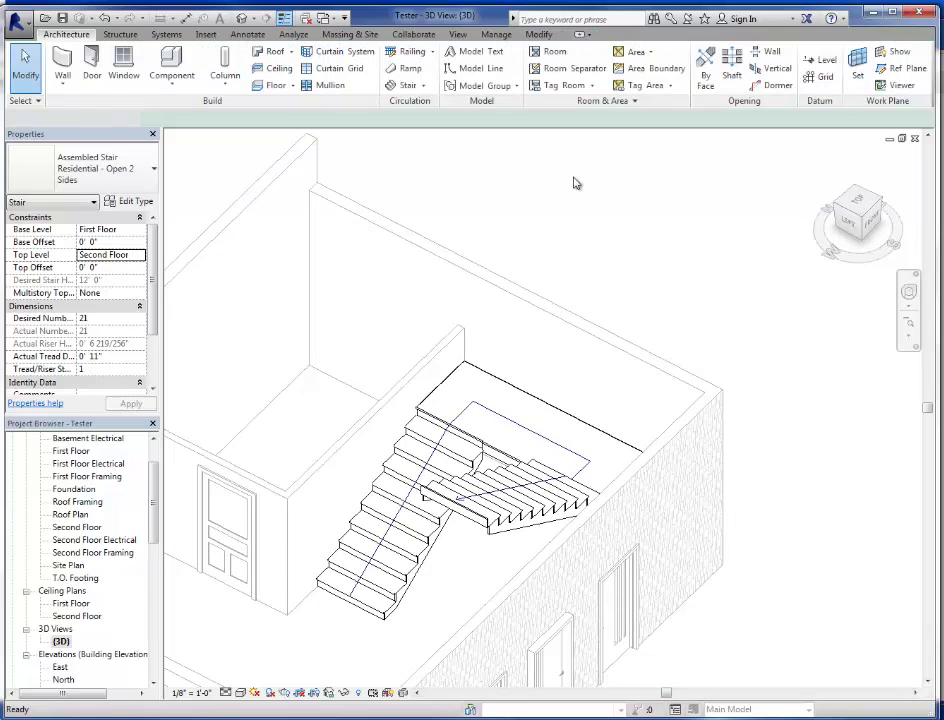
Examine the outer and inner railings generated along the stair
left_click(642, 450)
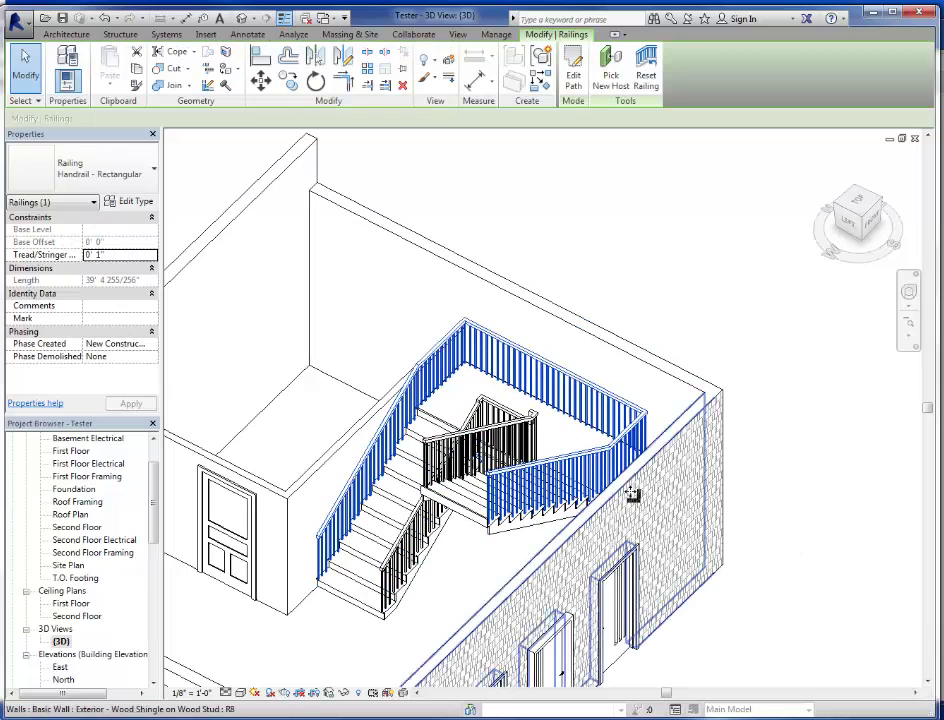
left_click(512, 428)
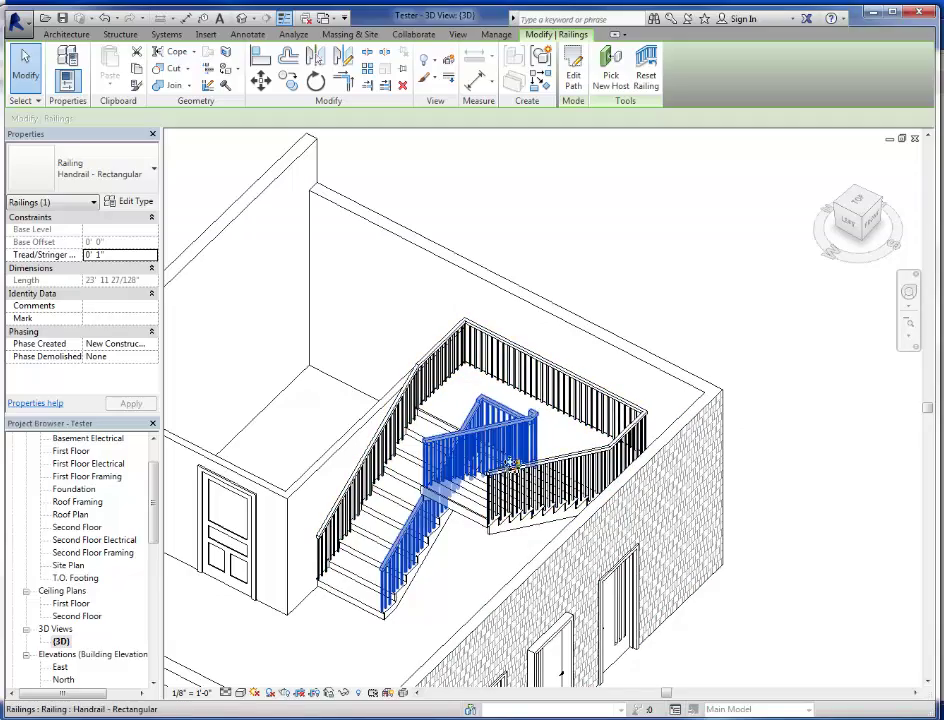
left_click(575, 478)
key("Escape")
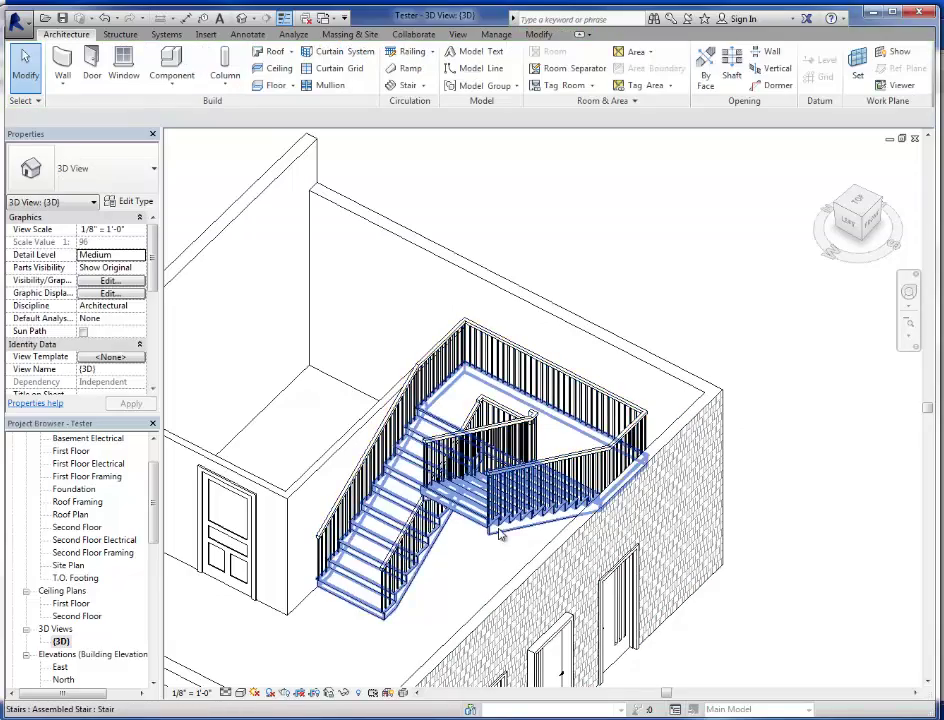
Change the stair's type to Residential - Closed 2 Sides and check the type properties without changing them
scroll(502, 555, "up", 6)
left_click(541, 545)
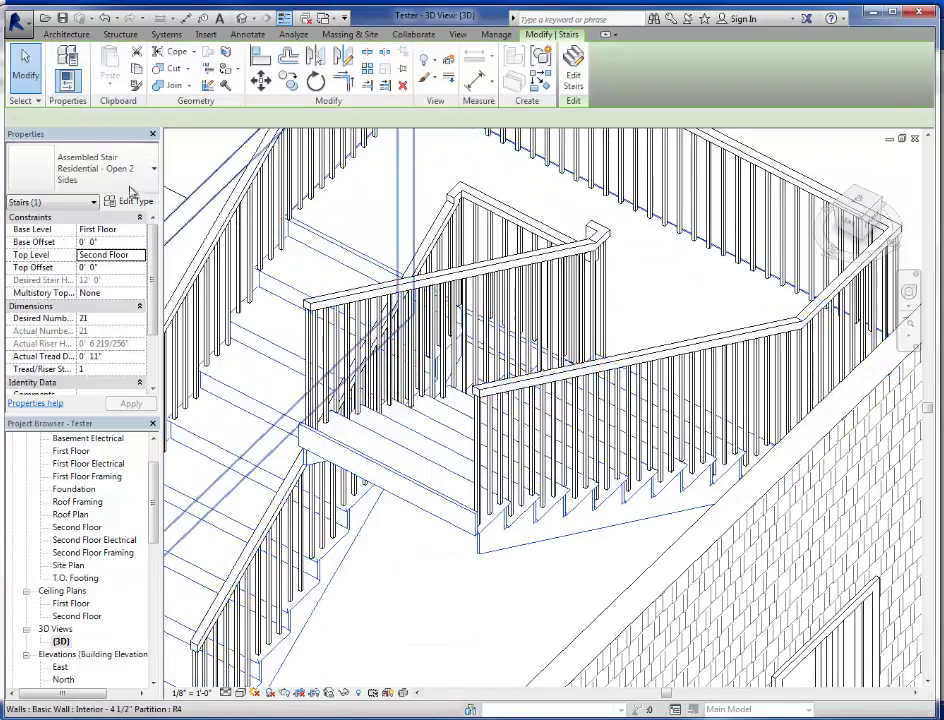
left_click(95, 168)
left_click(105, 219)
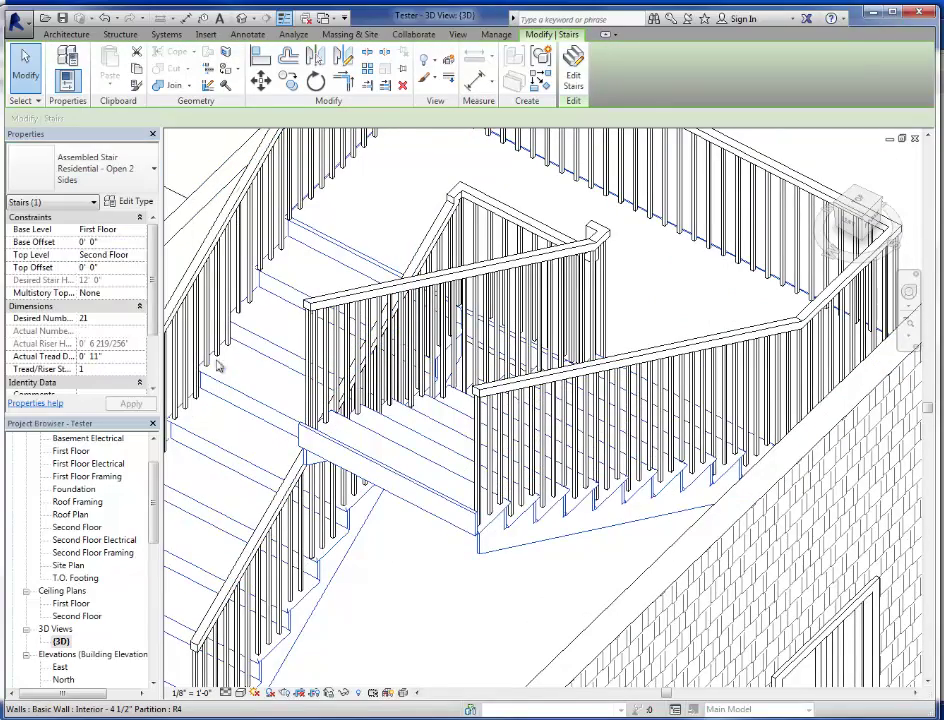
left_click(483, 618)
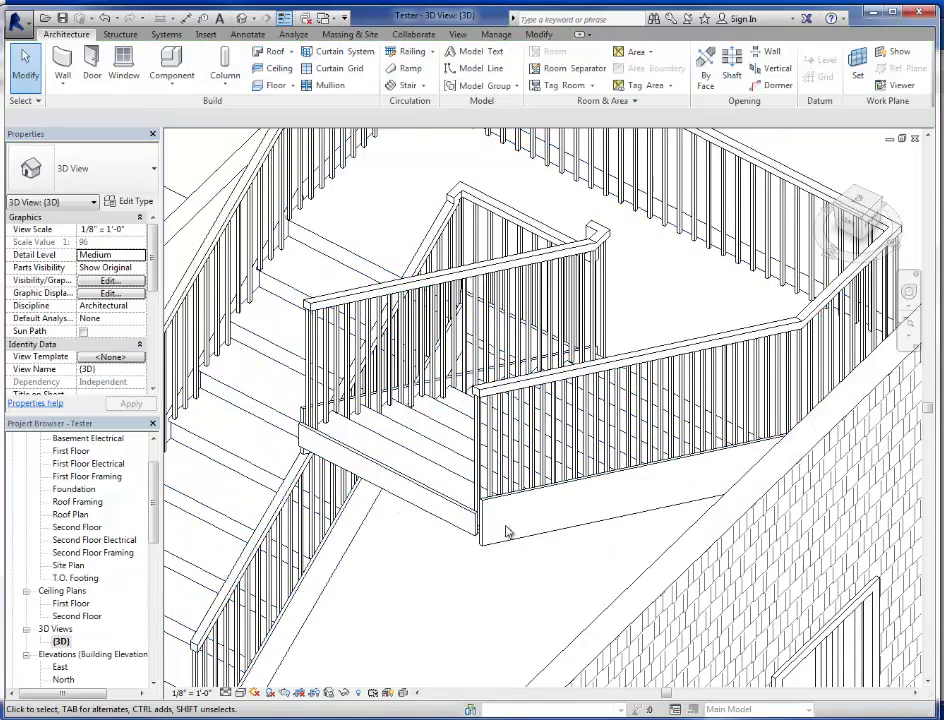
left_click(130, 201)
left_click(747, 576)
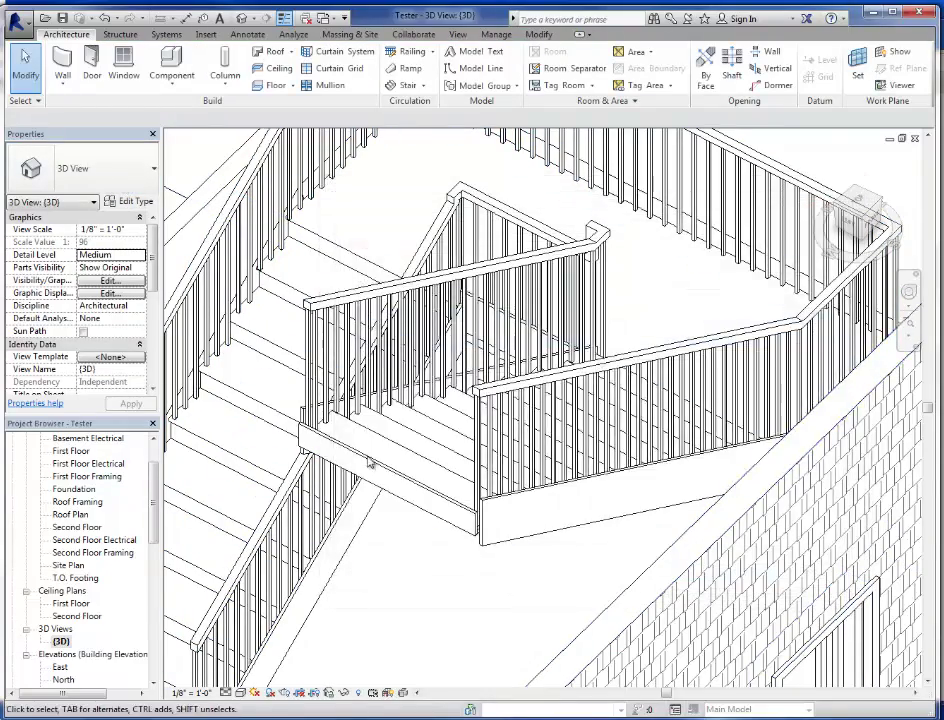
Delete the inner and outer railings from the stair
left_click(305, 355)
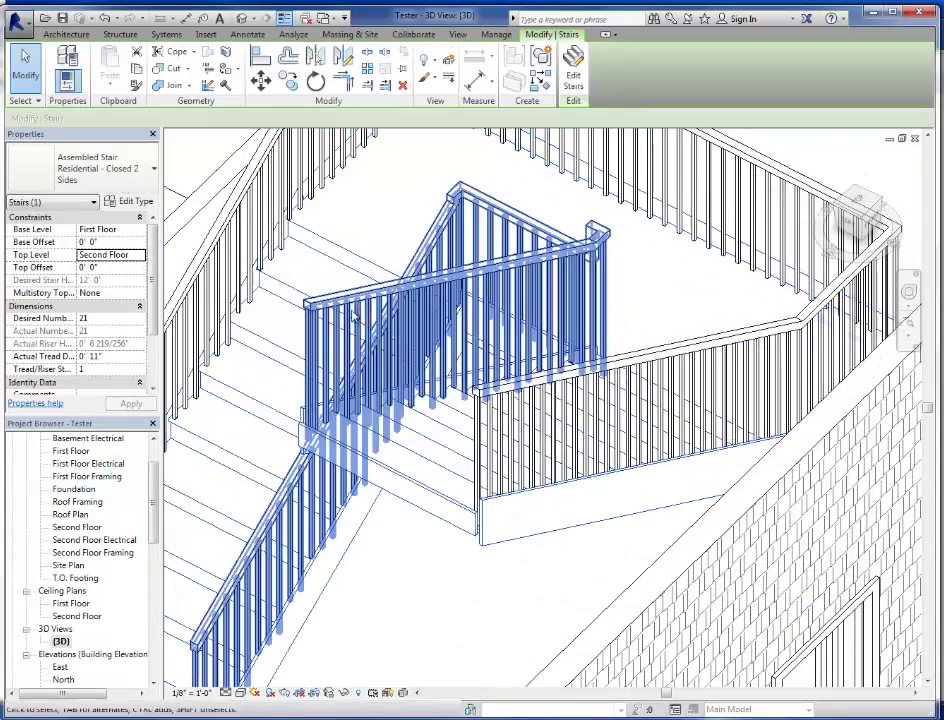
left_click(446, 289)
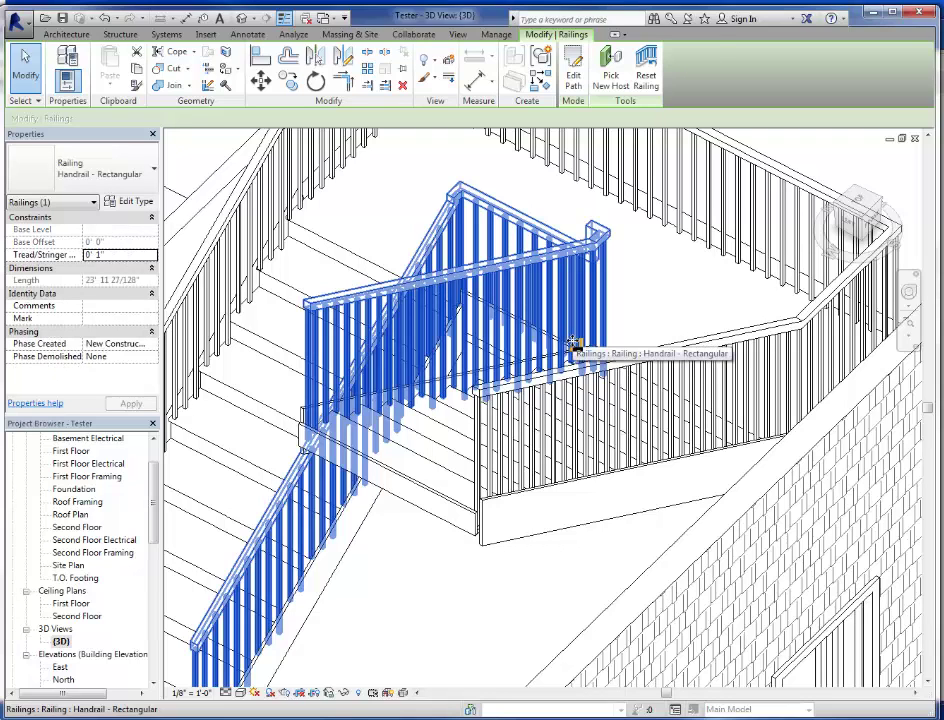
key("Escape")
left_click(792, 330)
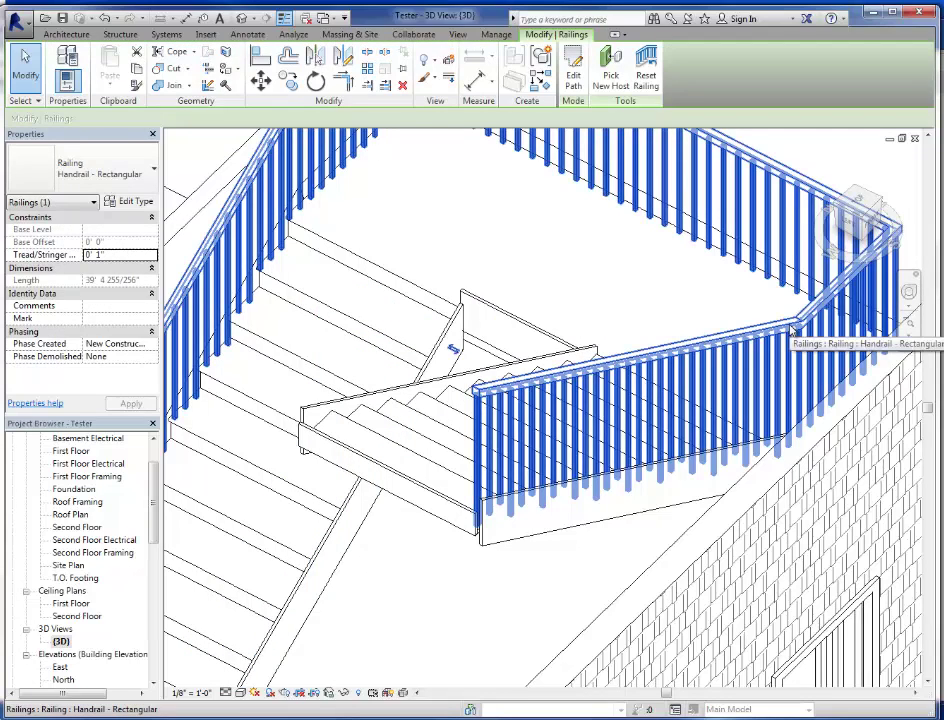
key("Delete")
Set the stair's type to Residential - Open 2 Sides
left_click(485, 312)
middle_click_drag(485, 312, 630, 434, "shift")
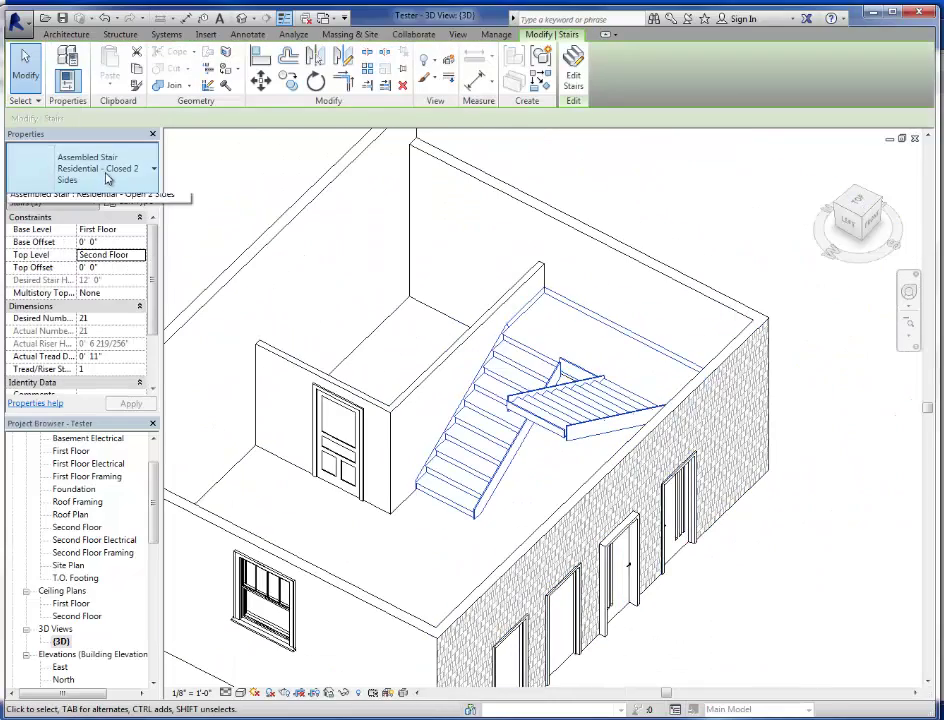
left_click(107, 178)
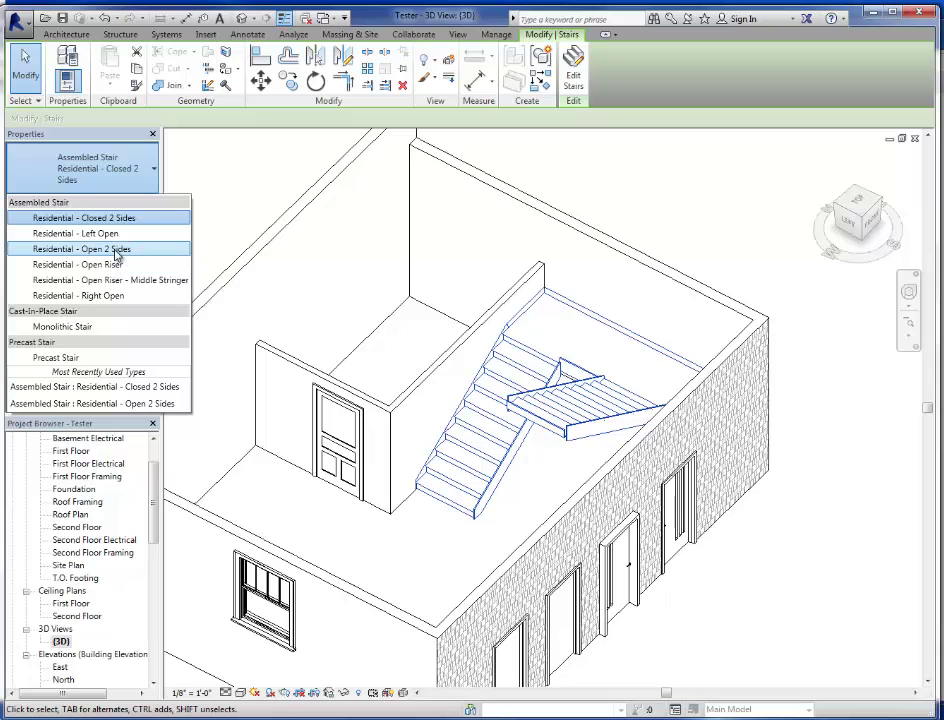
left_click(117, 251)
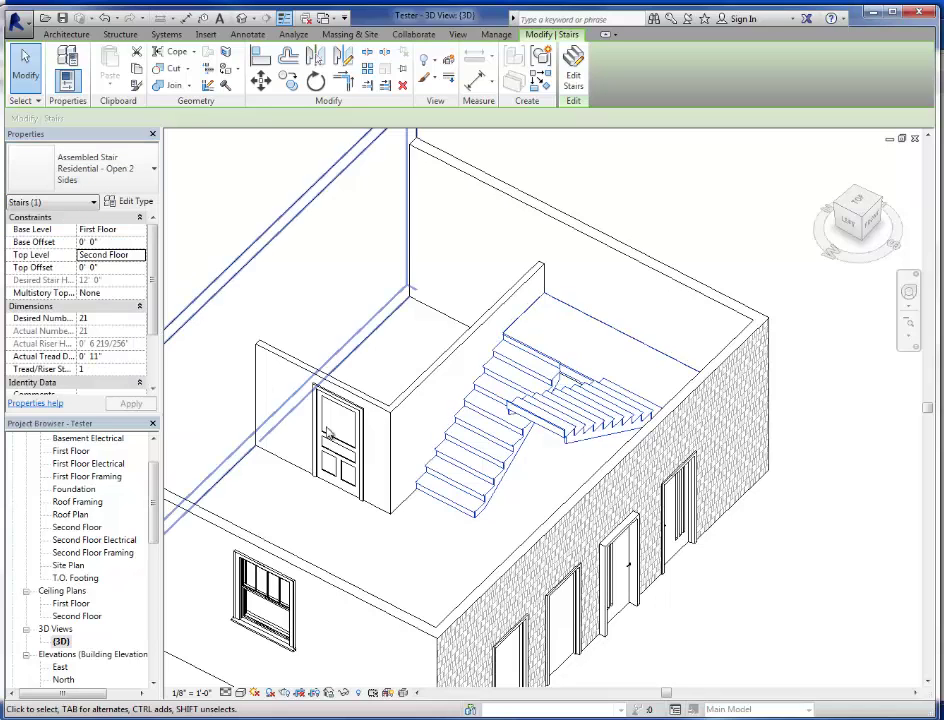
Place railings on the stair as host, positioned on the treads
left_click(505, 520)
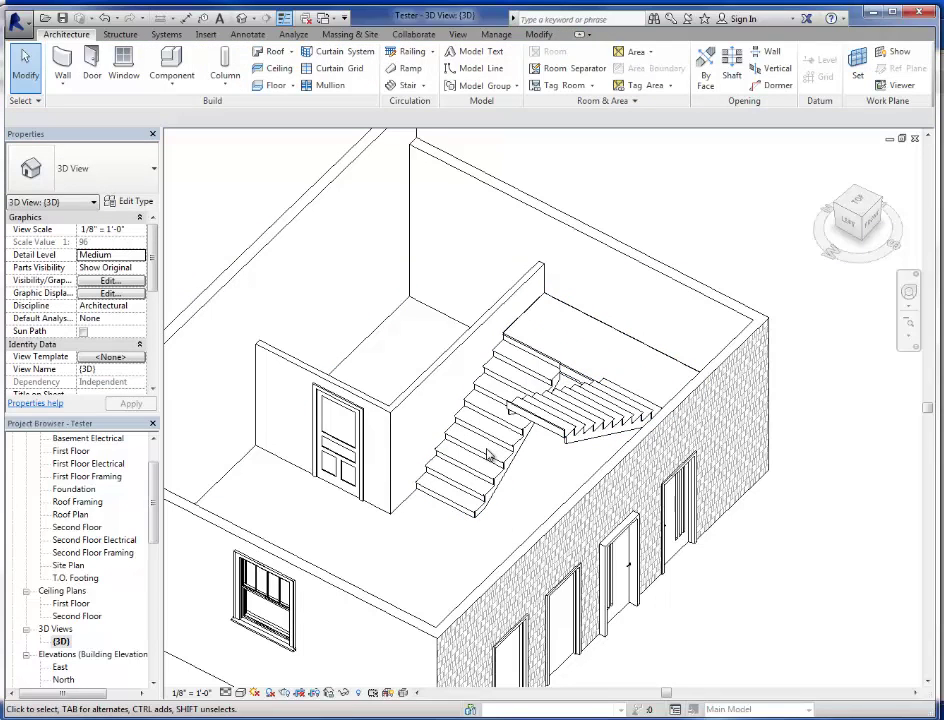
left_click(522, 432)
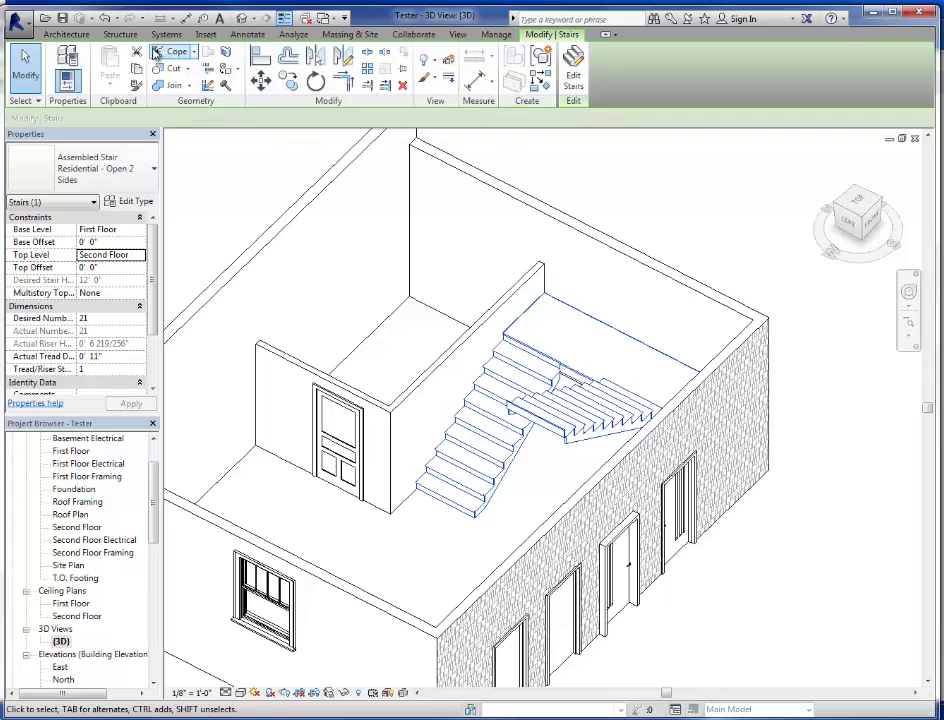
left_click(70, 34)
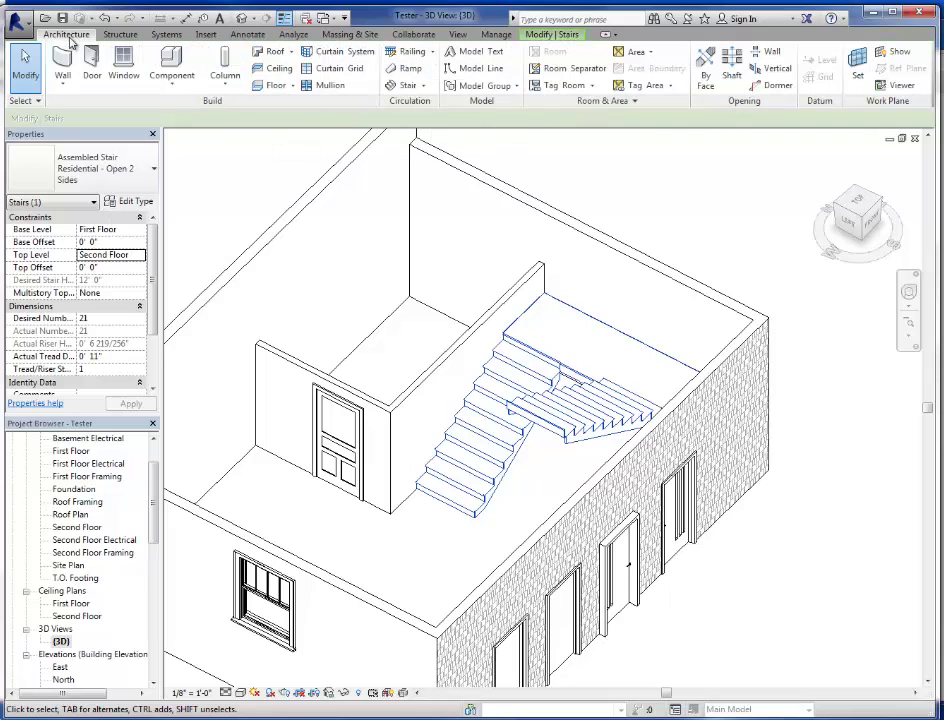
left_click(432, 52)
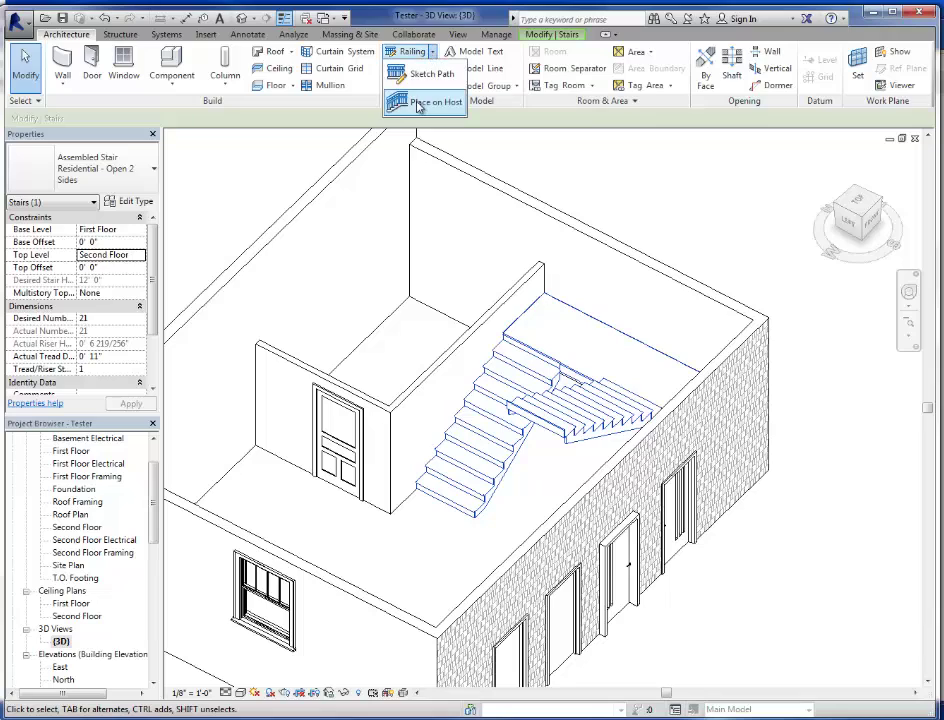
left_click(430, 101)
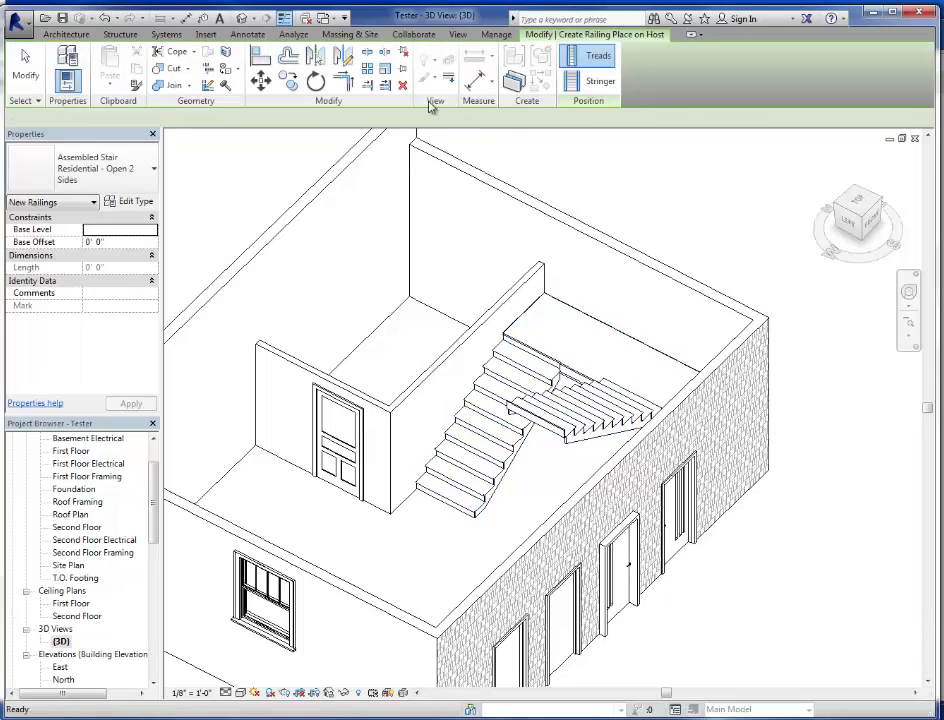
left_click(465, 400)
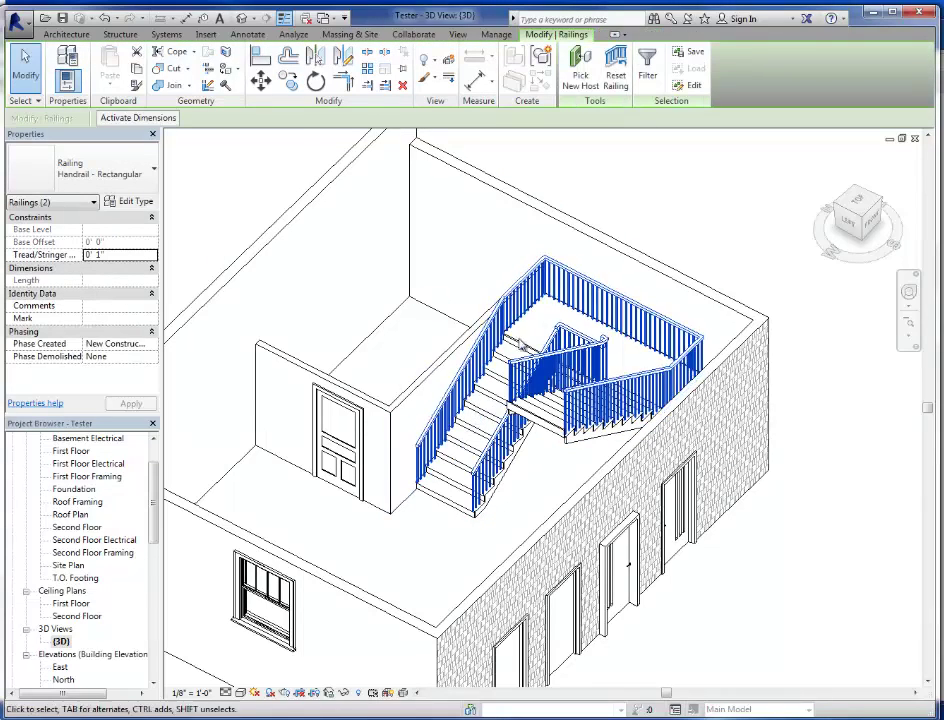
Set the stair's inner railing type to Glass Panel - Bottom Fill
scroll(520, 243, "up", 4)
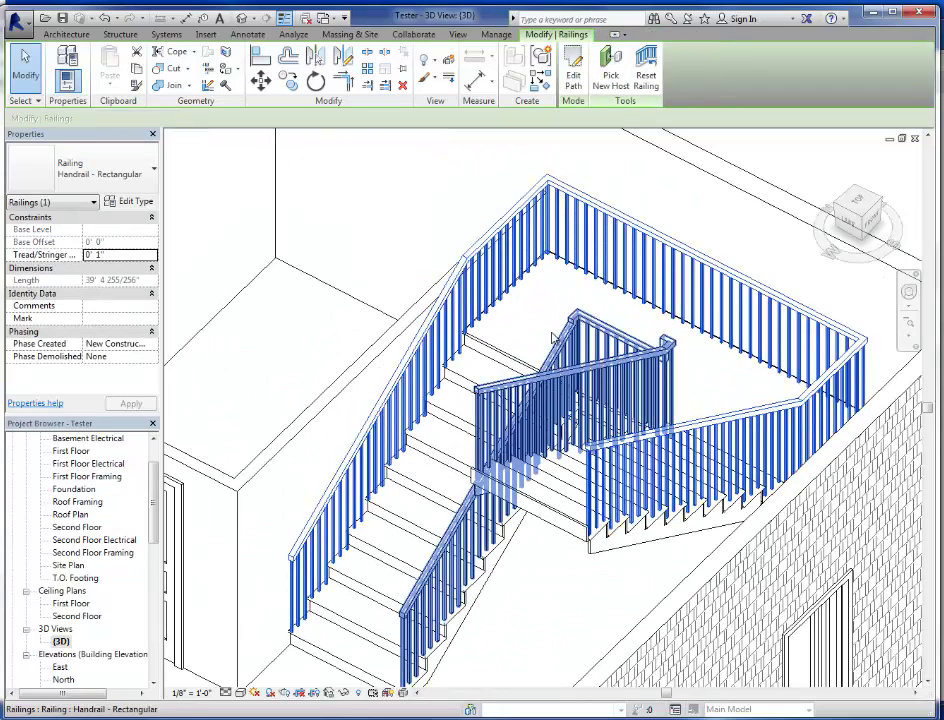
left_click(494, 221)
left_click(632, 343)
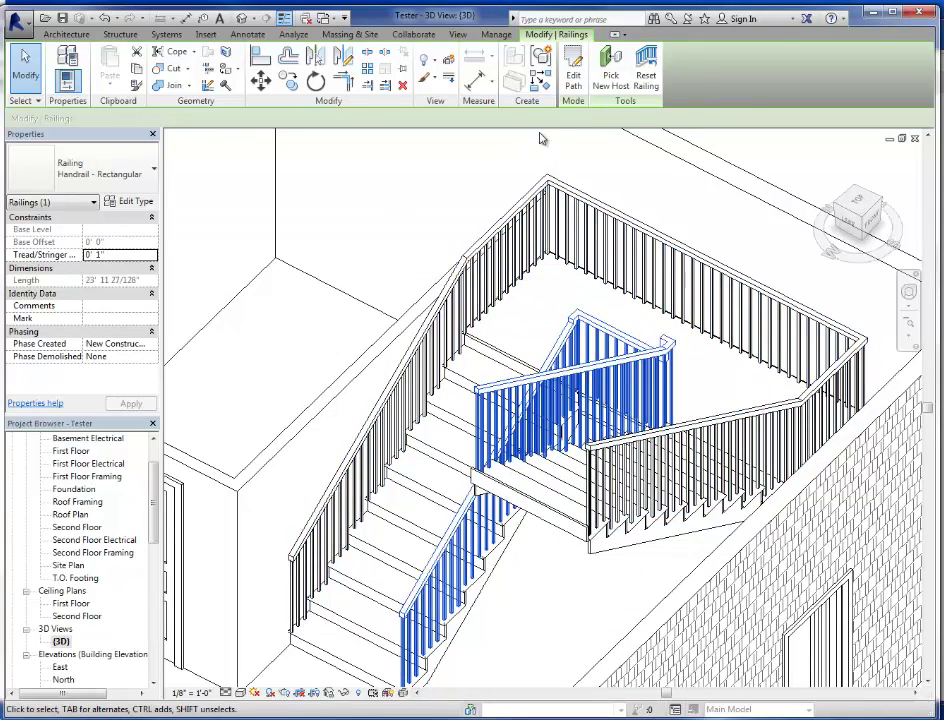
left_click(155, 173)
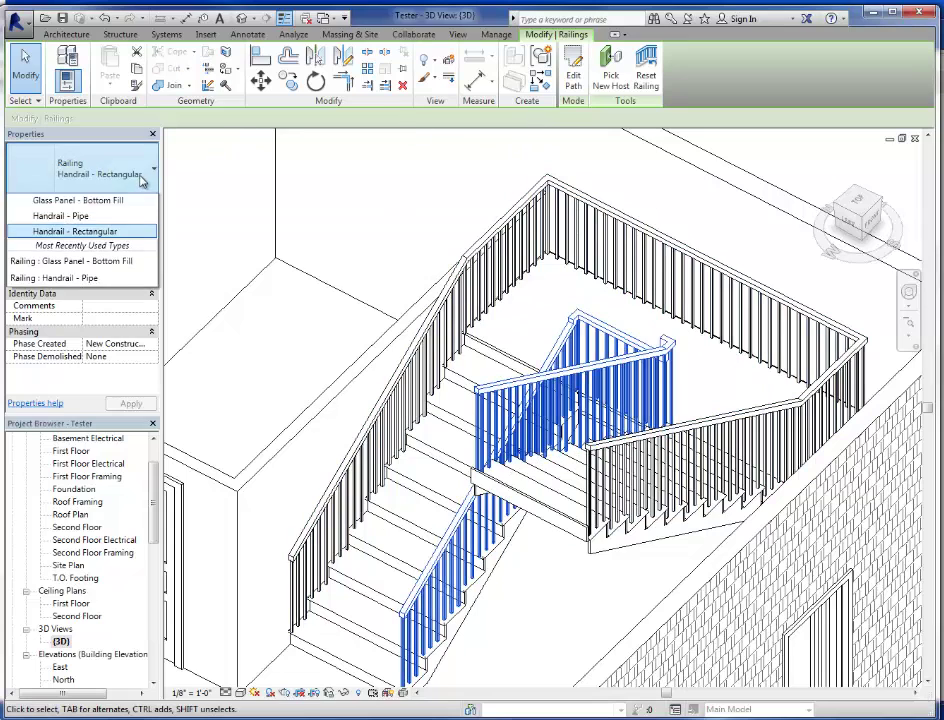
left_click(110, 222)
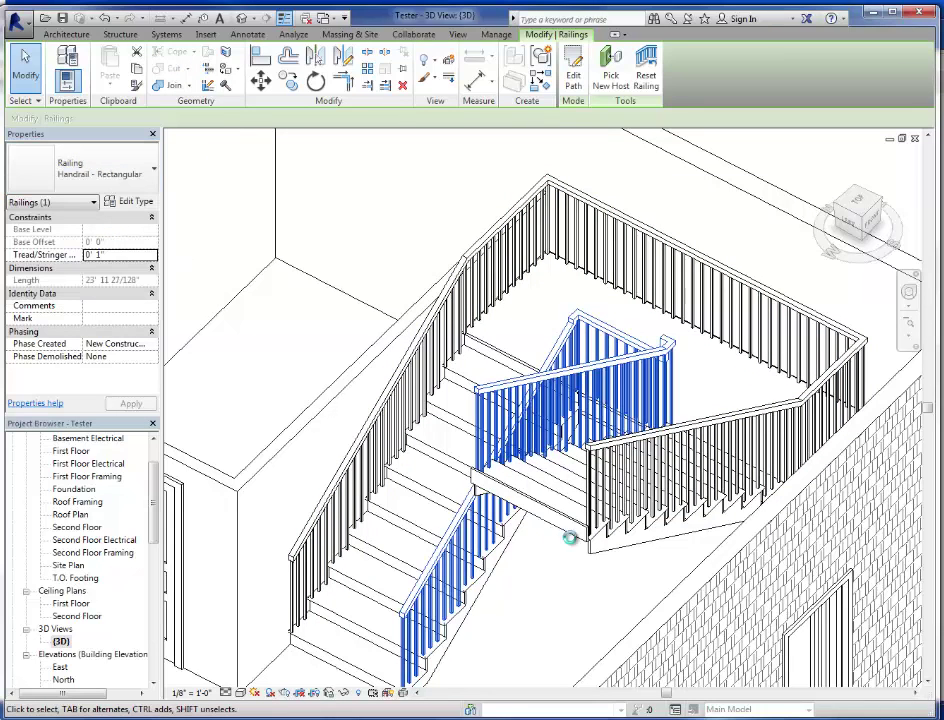
key("Escape")
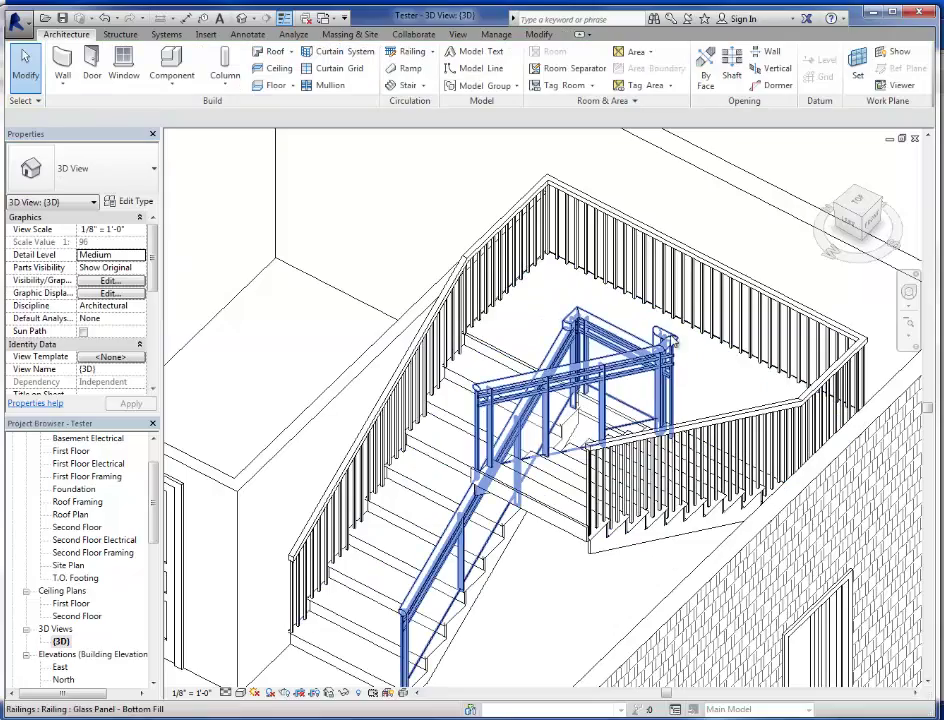
Examine the inner railing's glass panels and top rail transitions around the landing from the other side
middle_click_drag(500, 421, 828, 399, "shift")
scroll(527, 254, "up", 3)
middle_click_drag(527, 254, 550, 287, "shift")
scroll(550, 287, "up", 2)
scroll(389, 358, "down", 3)
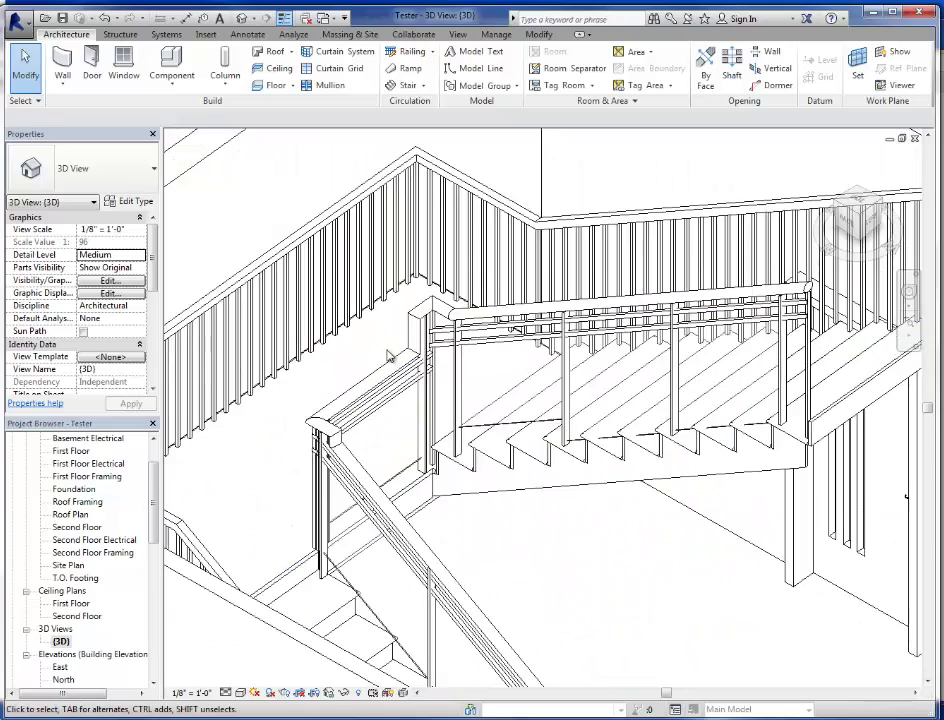
middle_click_drag(451, 388, 414, 411, "shift")
scroll(406, 404, "down", 1)
key("Escape")
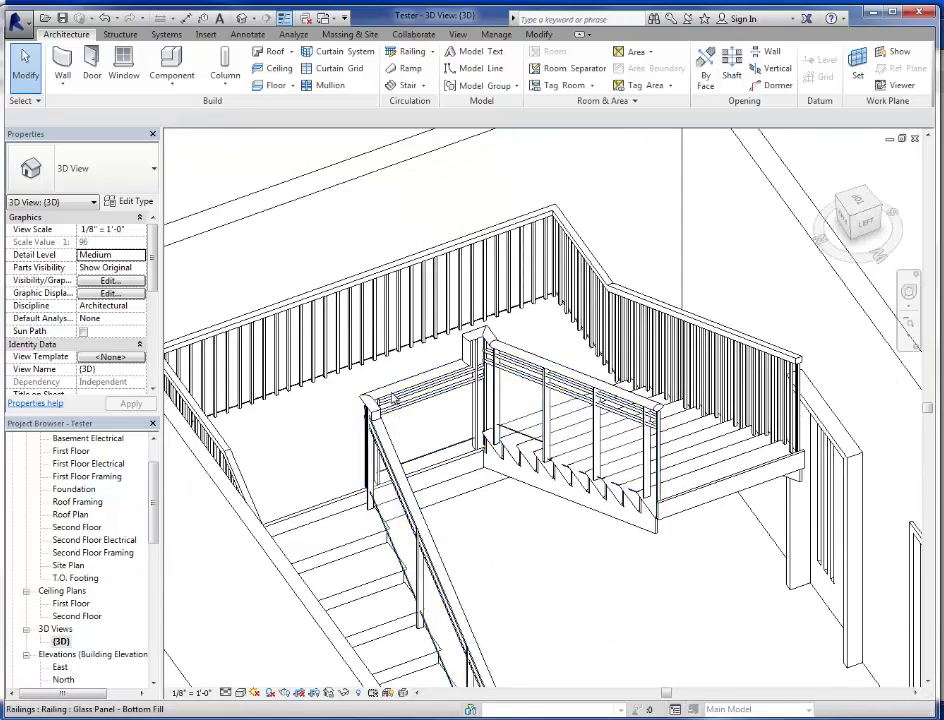
Try the Simple transition in the type properties of the inner railing's top rail and discard the change
key("Tab")
left_click(537, 366)
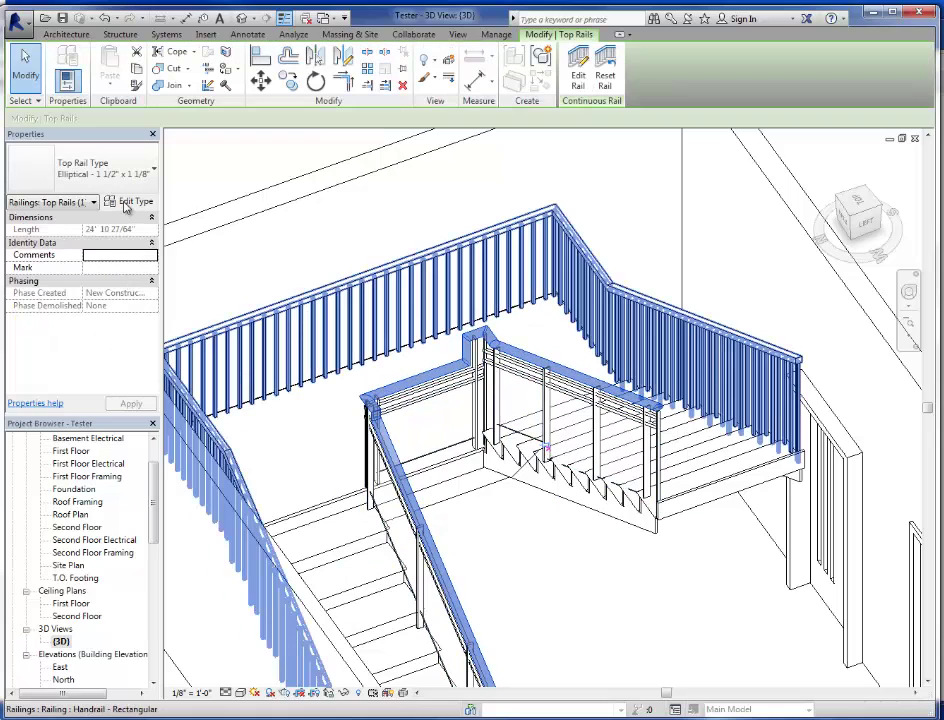
left_click(127, 204)
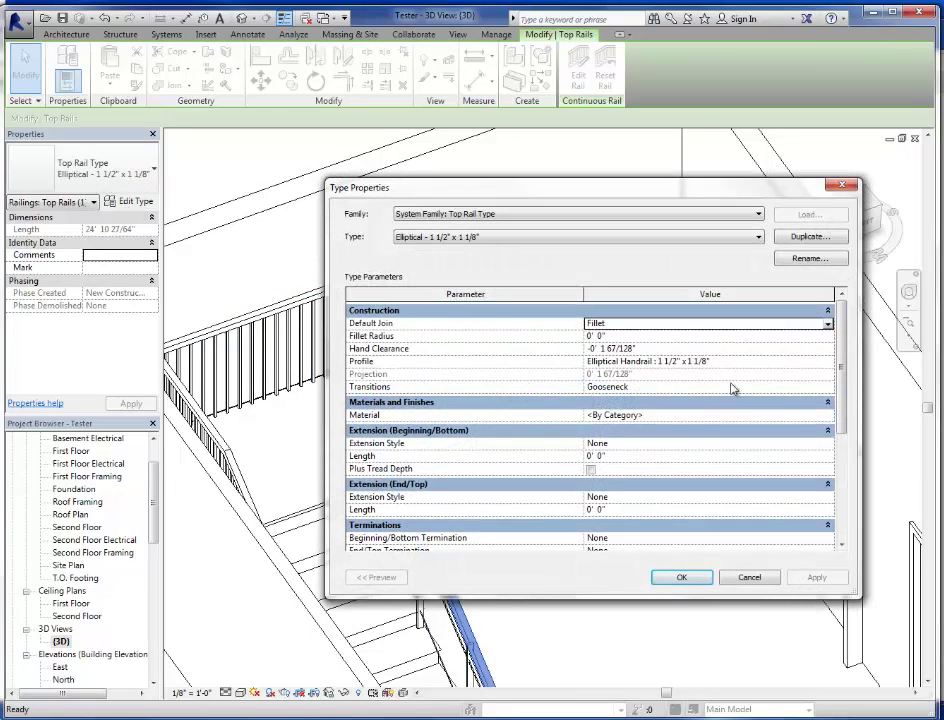
left_click(827, 389)
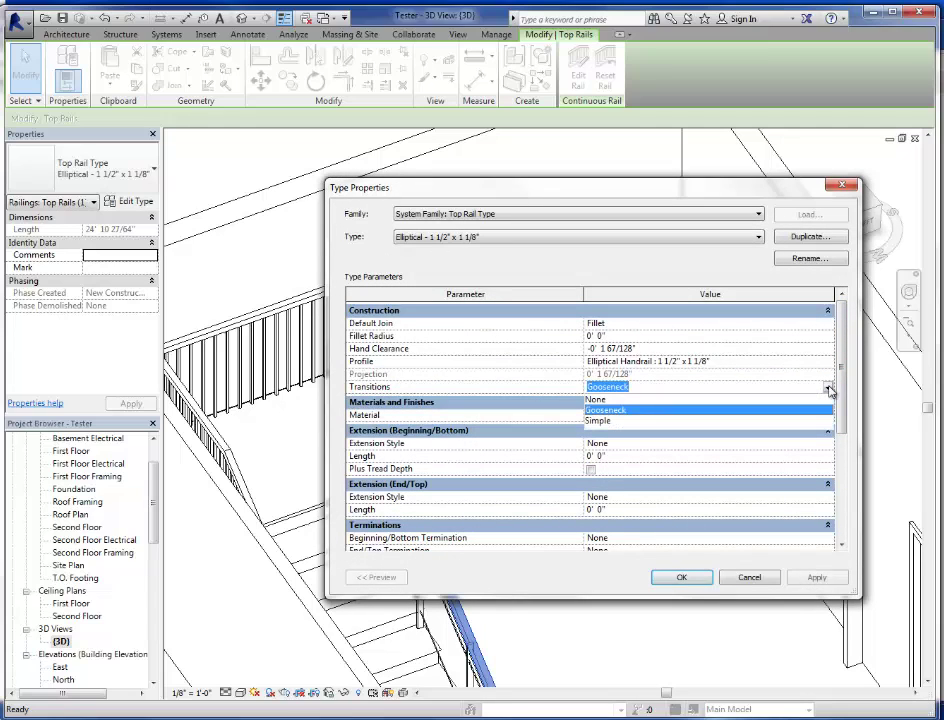
left_click(600, 421)
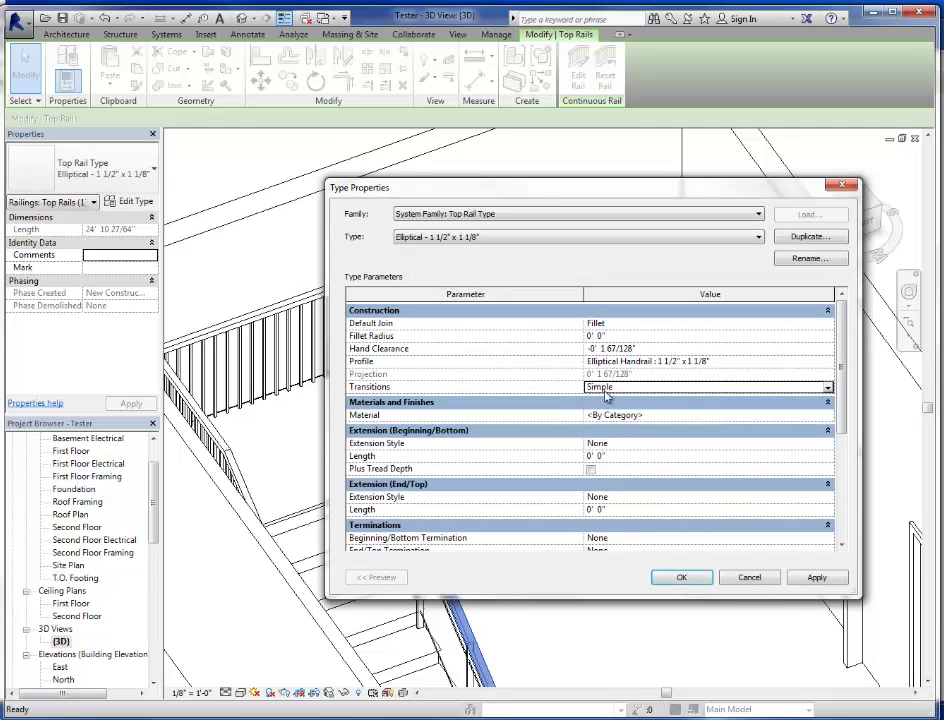
left_click(829, 390)
left_click(655, 414)
left_click(752, 578)
key("Escape")
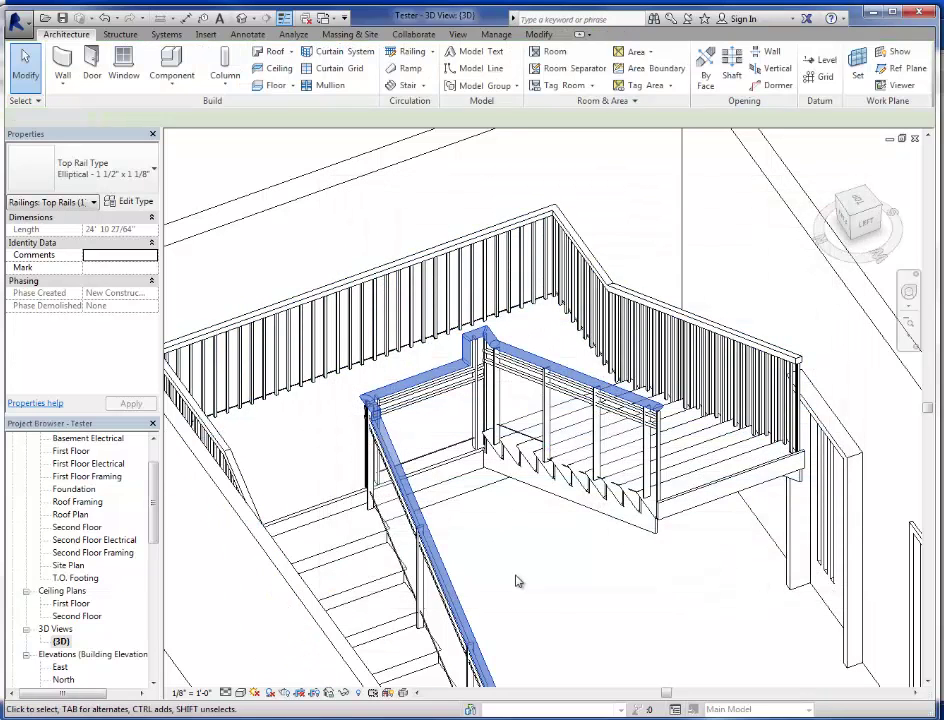
left_click(548, 380)
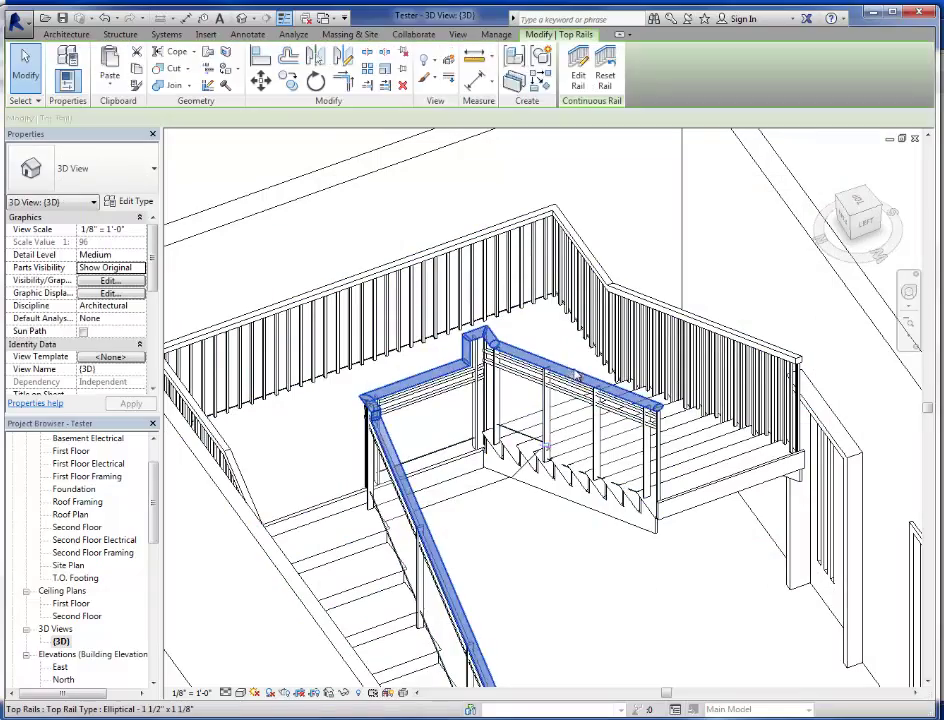
left_click(558, 533)
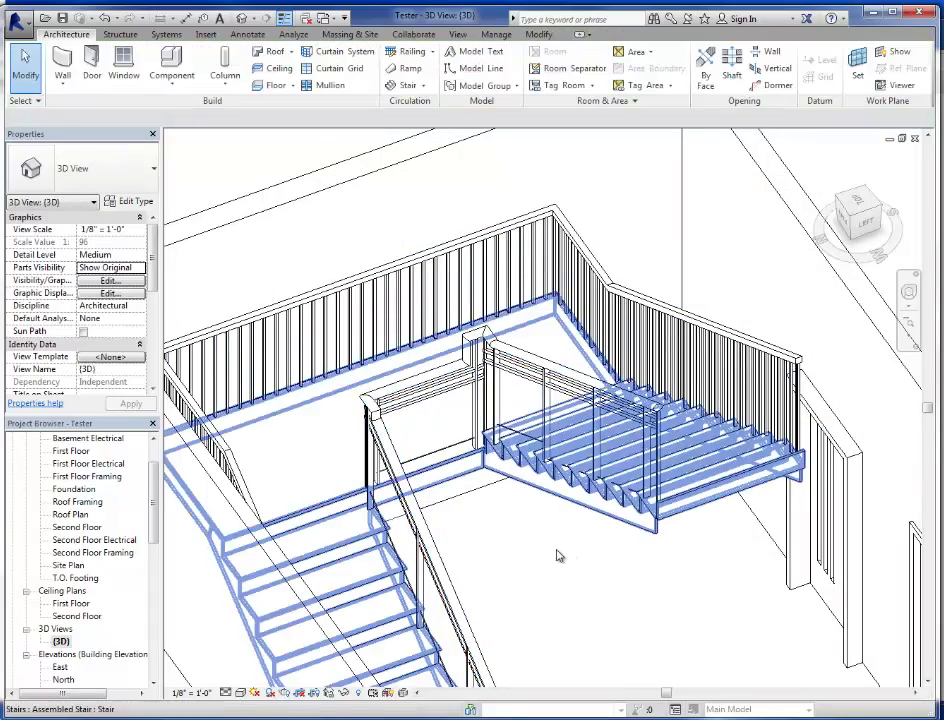
Set the stair's outer railing type to Handrail - Pipe
middle_click_drag(558, 554, 432, 296, "shift")
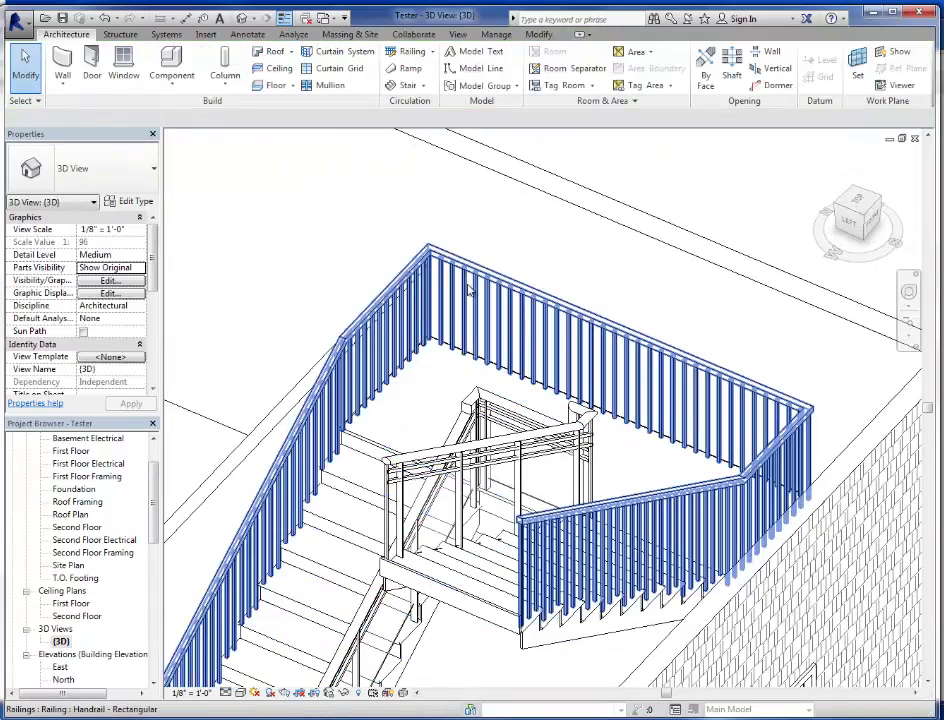
left_click(470, 290)
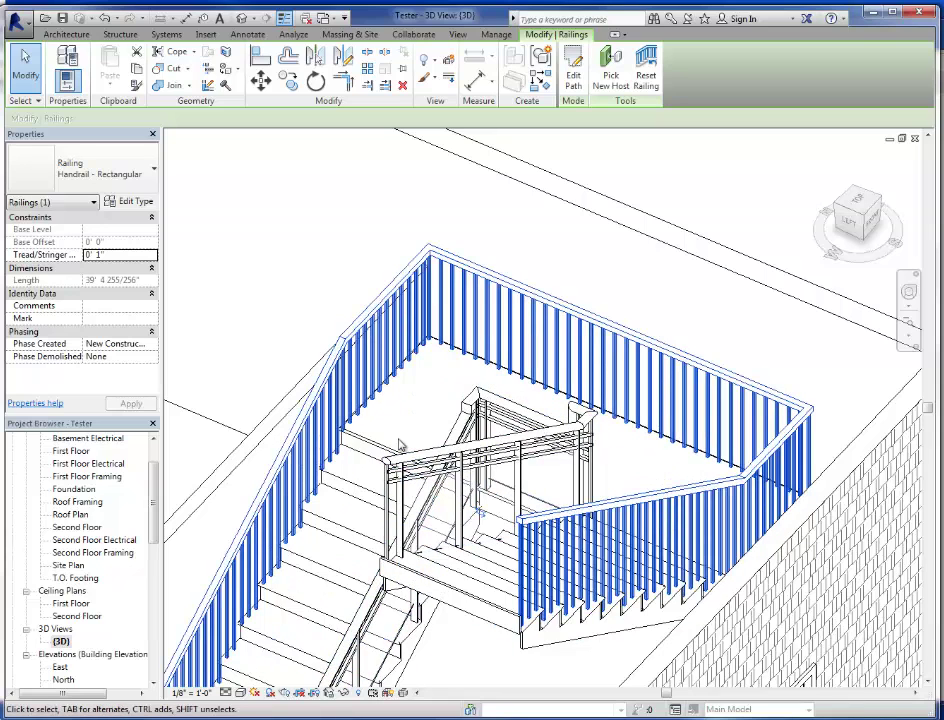
left_click(142, 178)
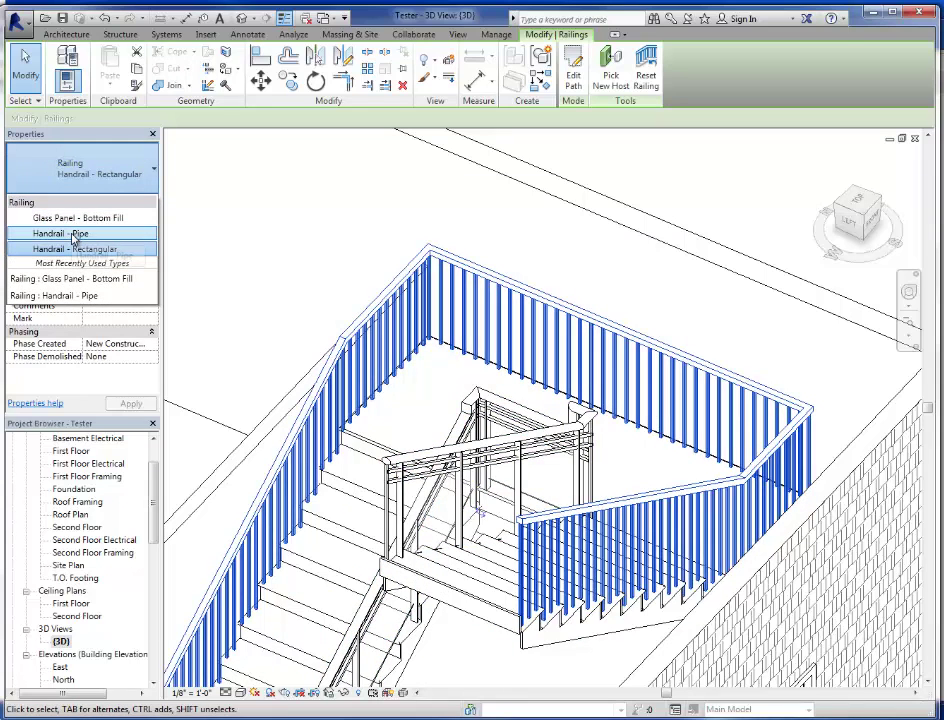
left_click(73, 234)
scroll(666, 370, "down", 2)
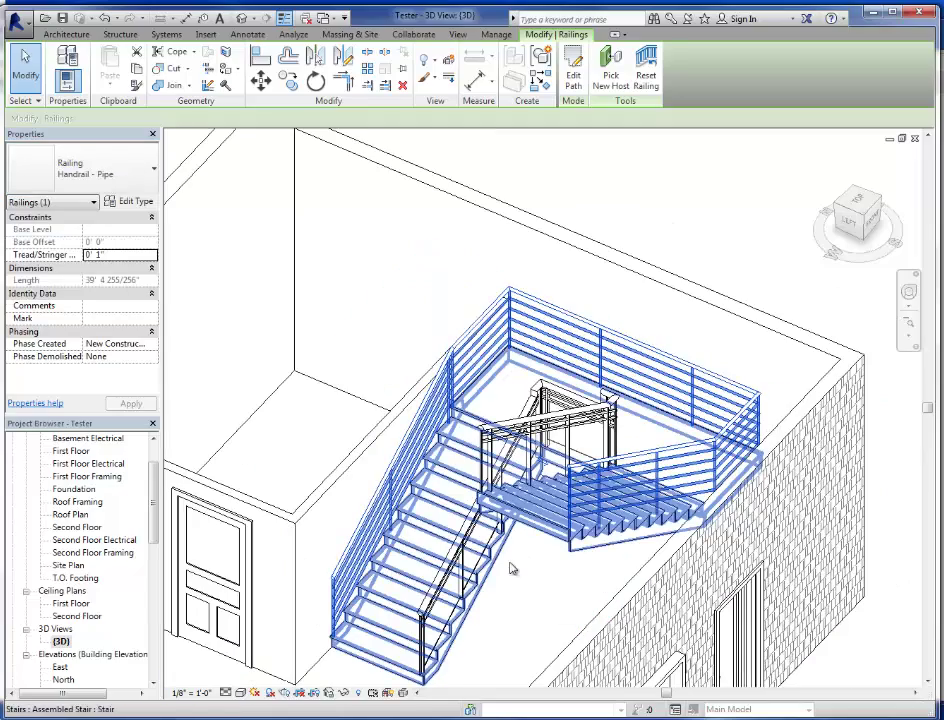
left_click(510, 568)
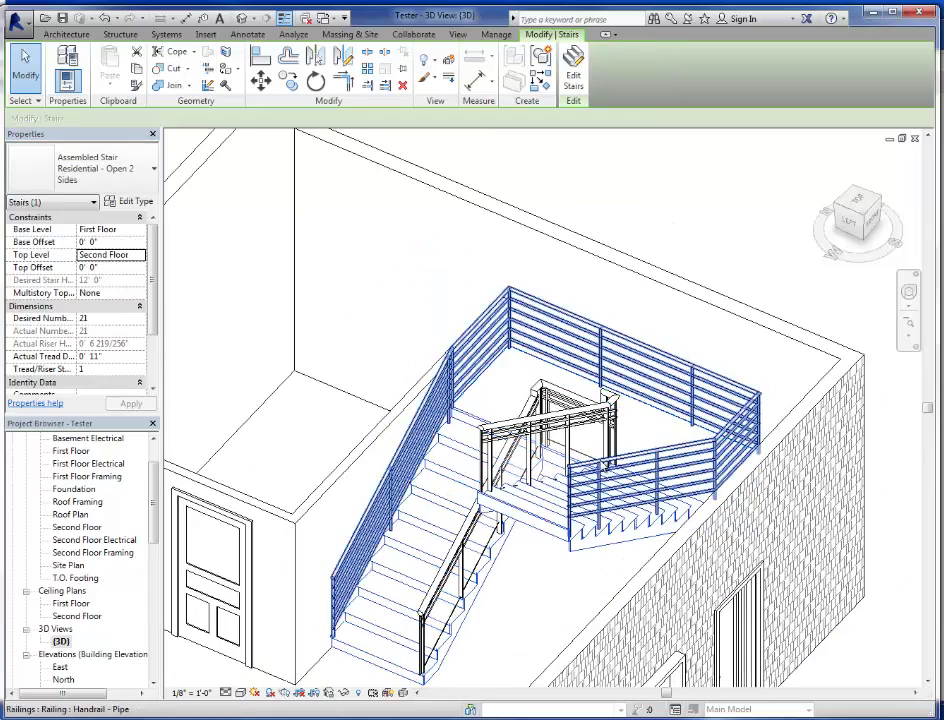
Set the outer railing's type to Handrail - Rectangular
left_click(445, 365)
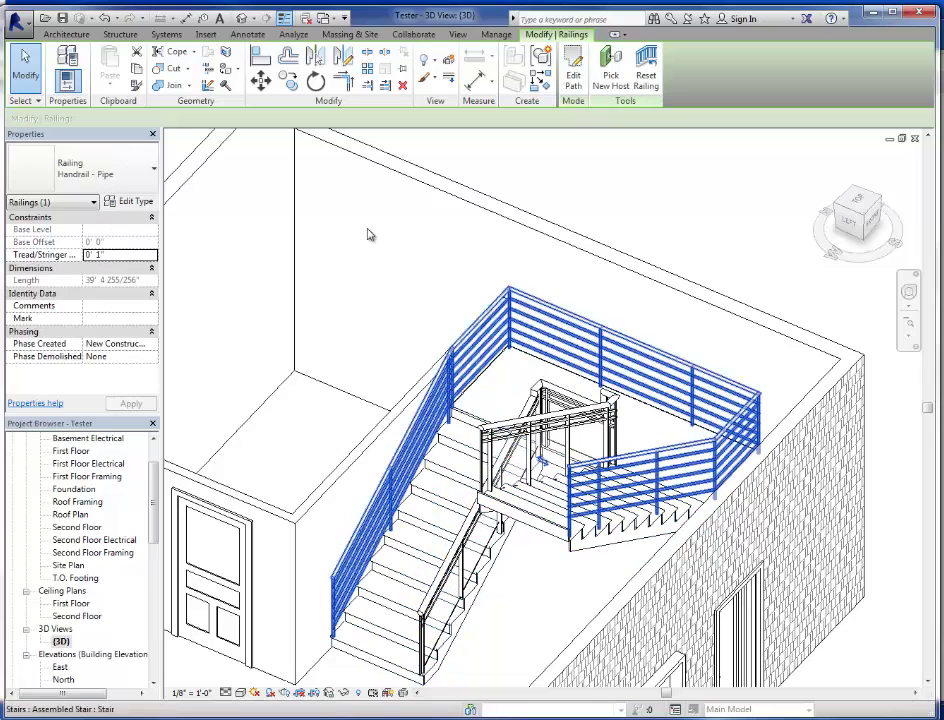
left_click(80, 170)
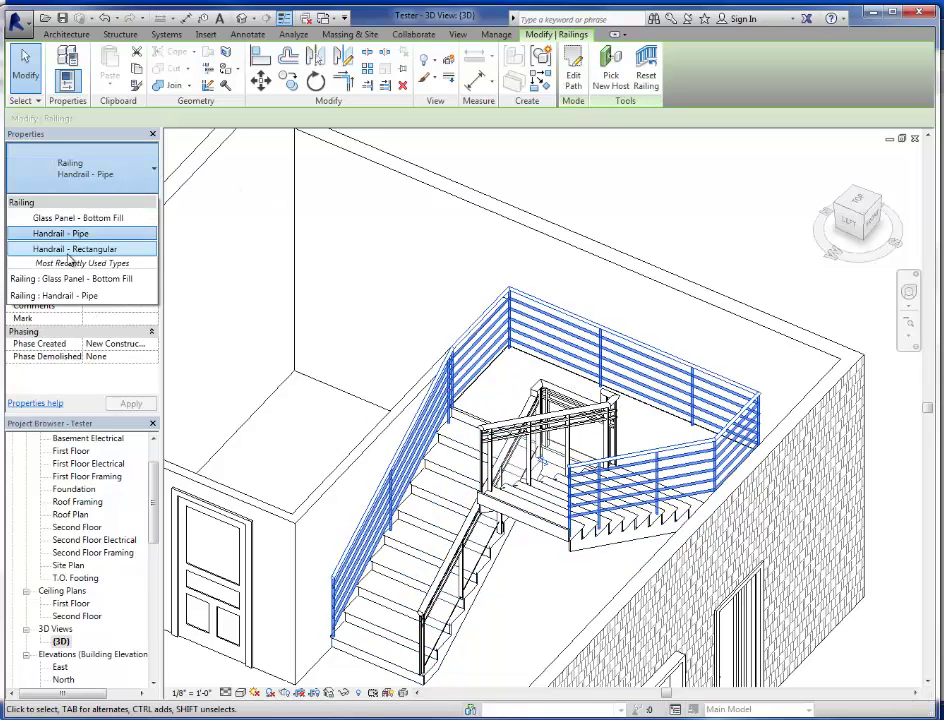
left_click(70, 252)
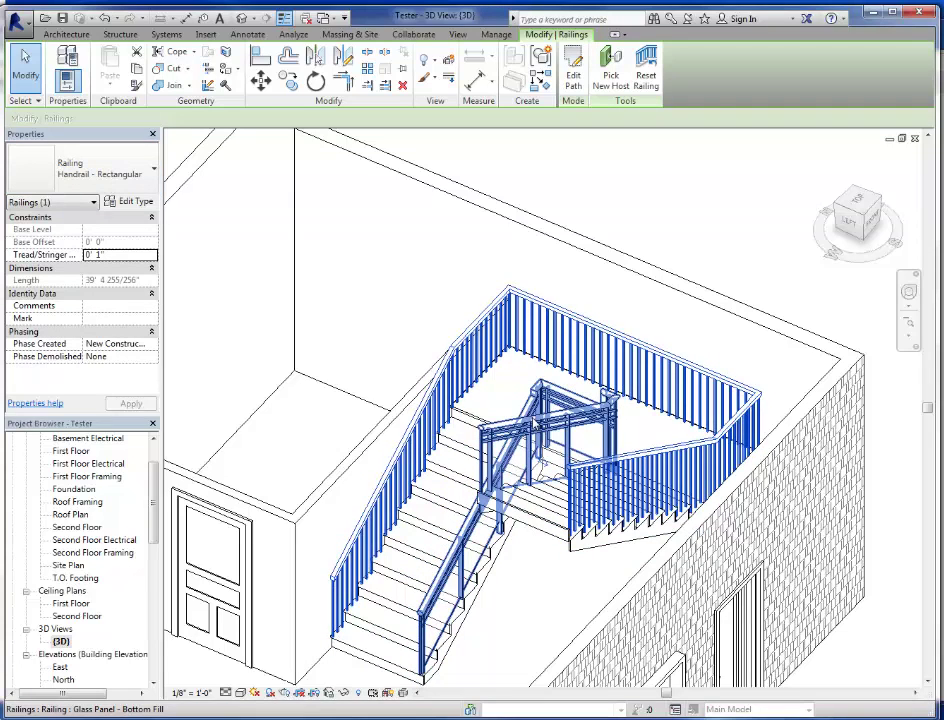
Check the inner railing's type properties without changing them, and set its type to Handrail - Rectangular
left_click(502, 482)
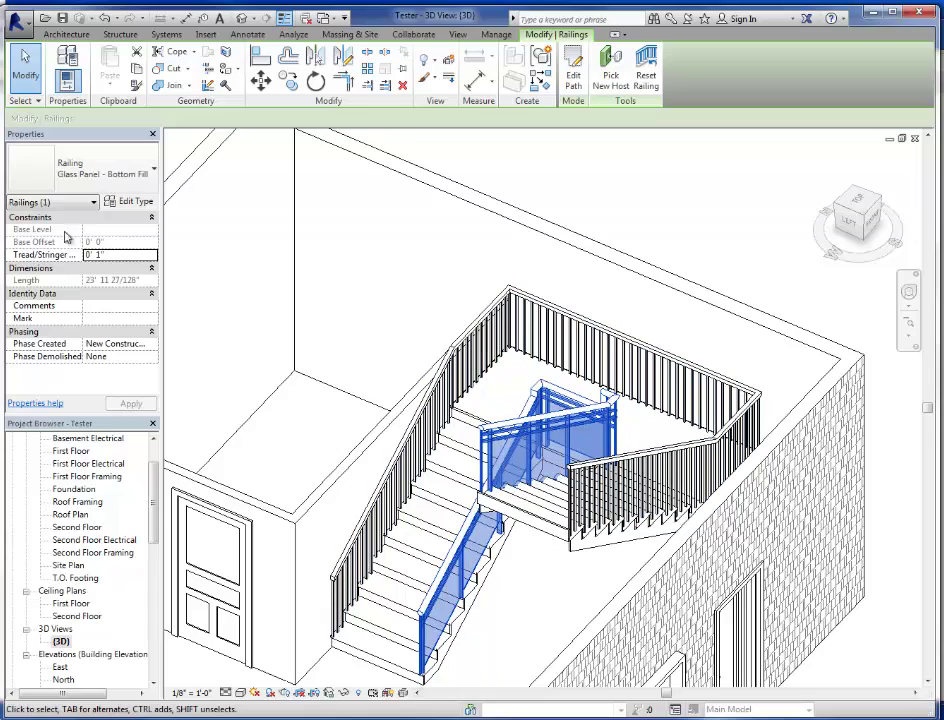
left_click(128, 201)
left_click(767, 581)
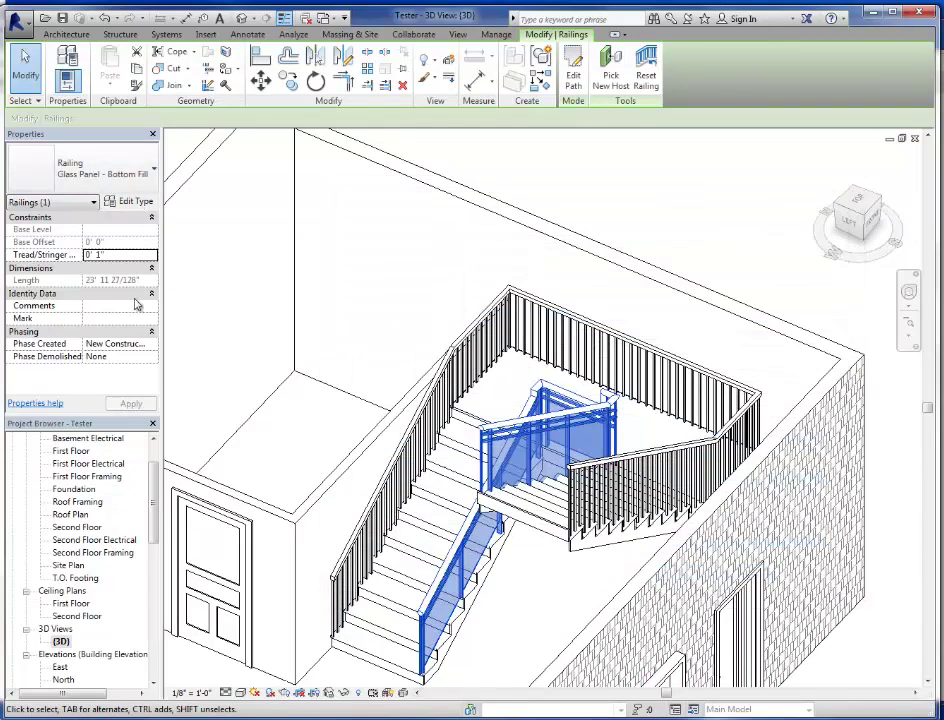
left_click(80, 166)
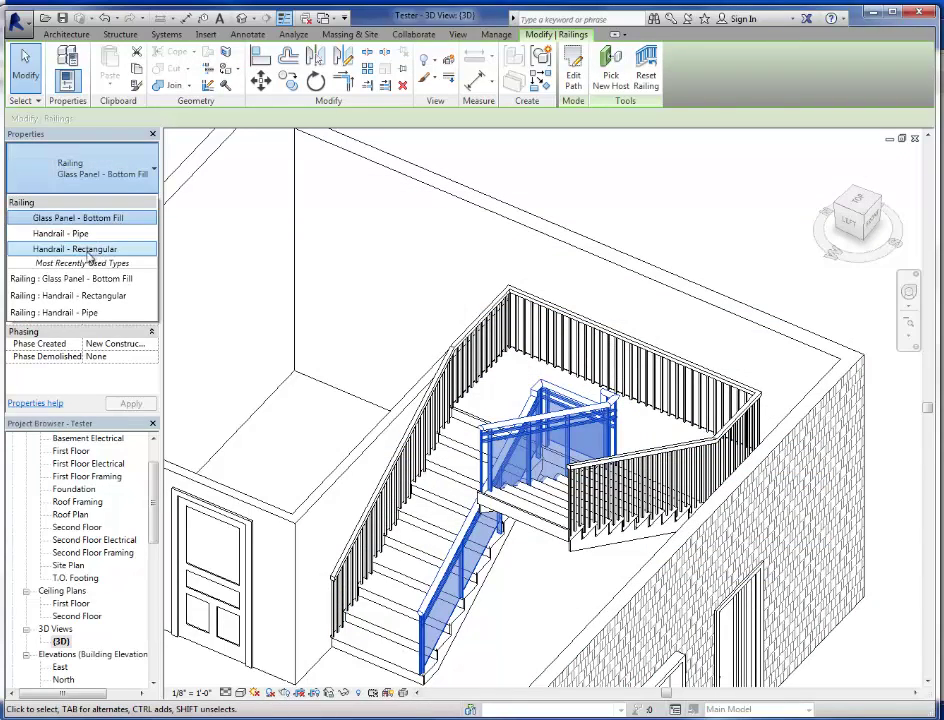
left_click(97, 257)
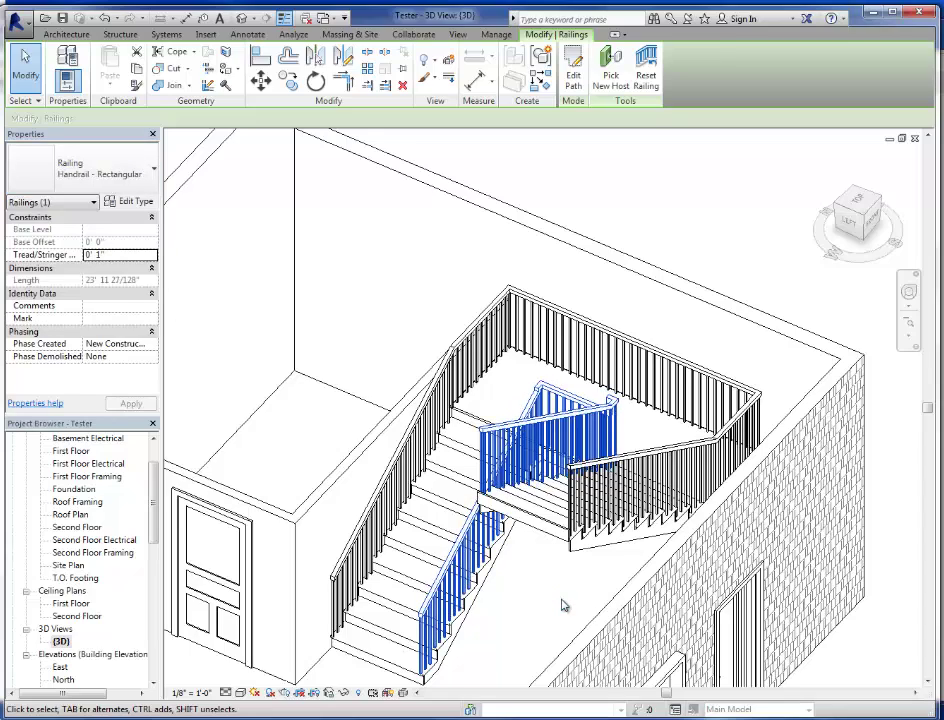
left_click(563, 604)
Check the finished stair and railings in 3D, and open the First Floor plan view
scroll(691, 487, "down", 1)
scroll(691, 487, "down", 2)
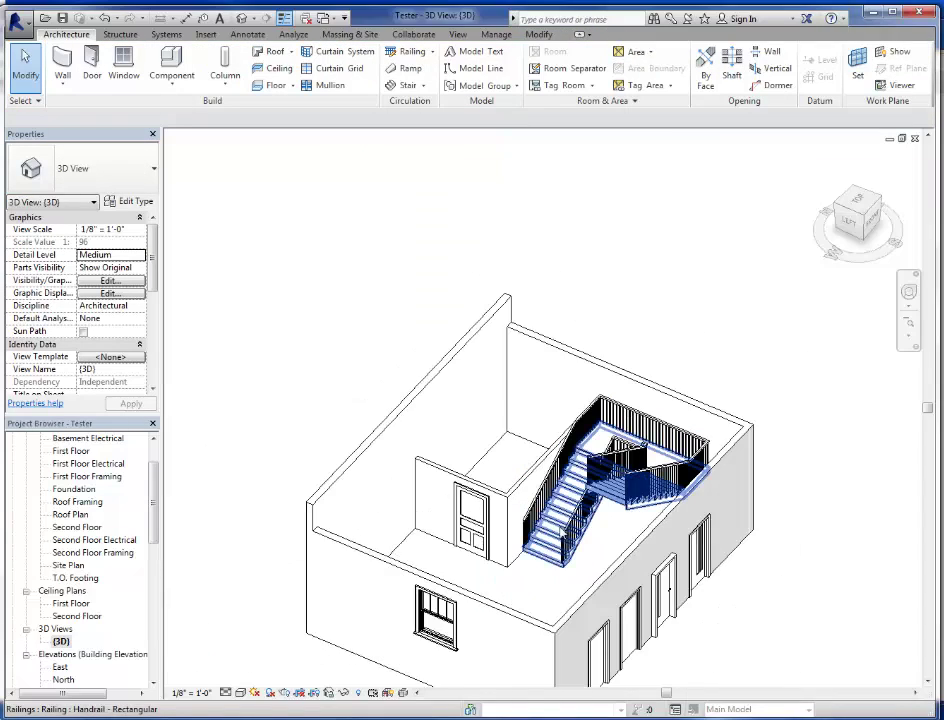
scroll(604, 533, "up", 2)
middle_click_drag(598, 552, 420, 450, "shift")
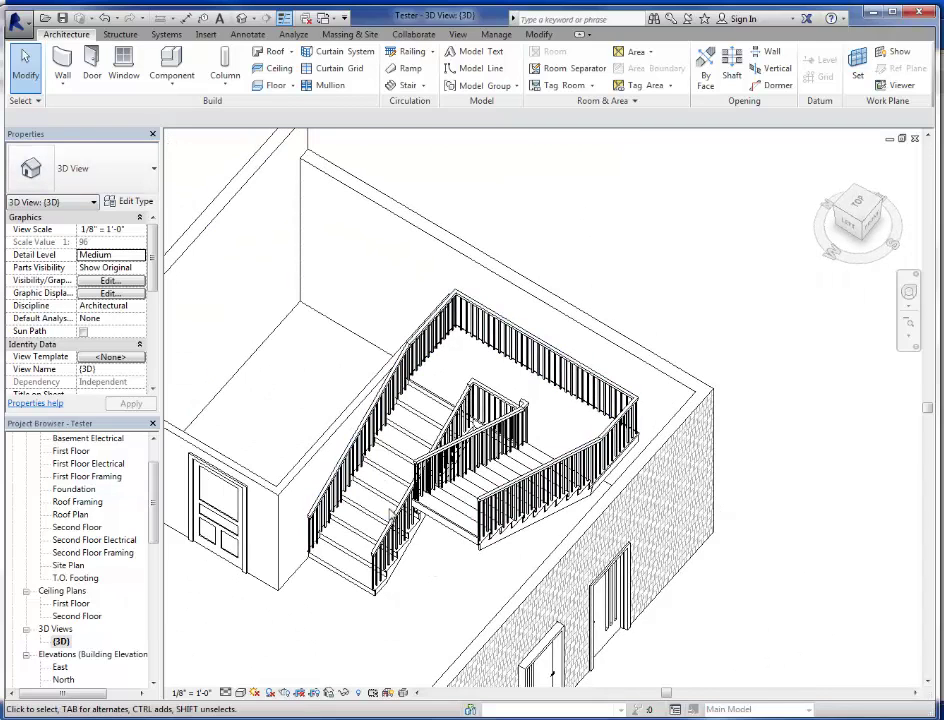
scroll(411, 573, "down", 3)
double_click(70, 451)
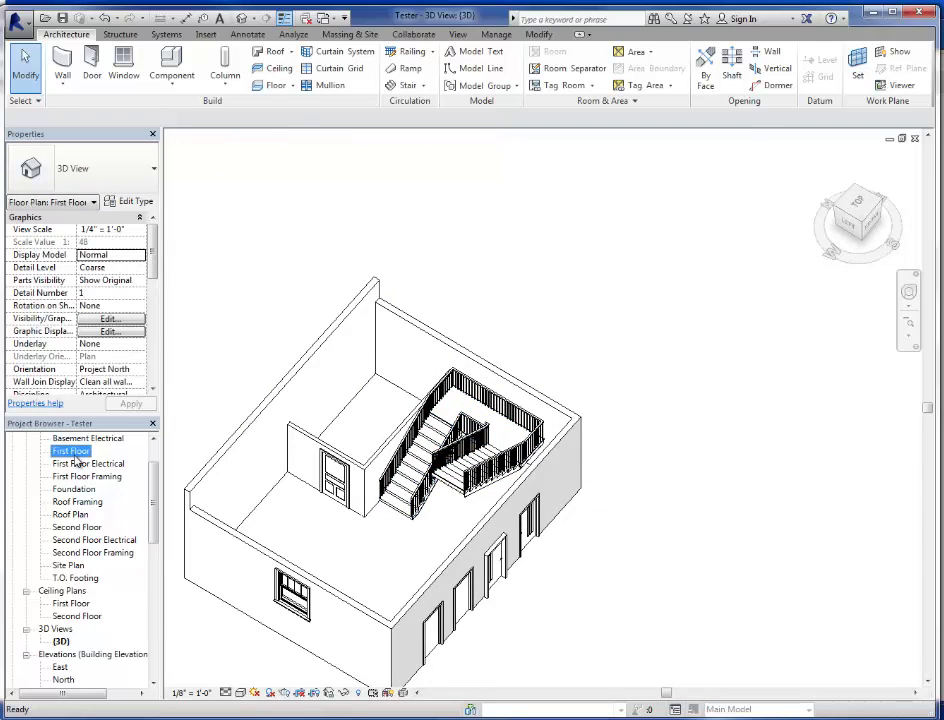
Sketch a second stair from First Floor to Second Floor with two parallel diagonal runs 4' 0" wide and an automatic landing near the window wall
left_click(410, 86)
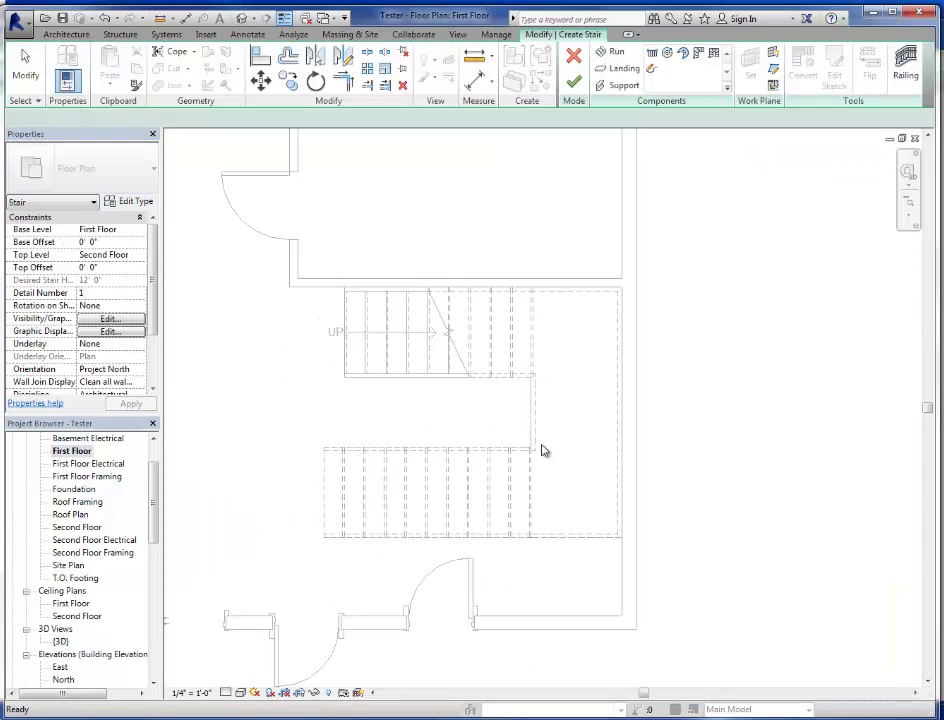
scroll(541, 449, "down", 3)
left_click(440, 503)
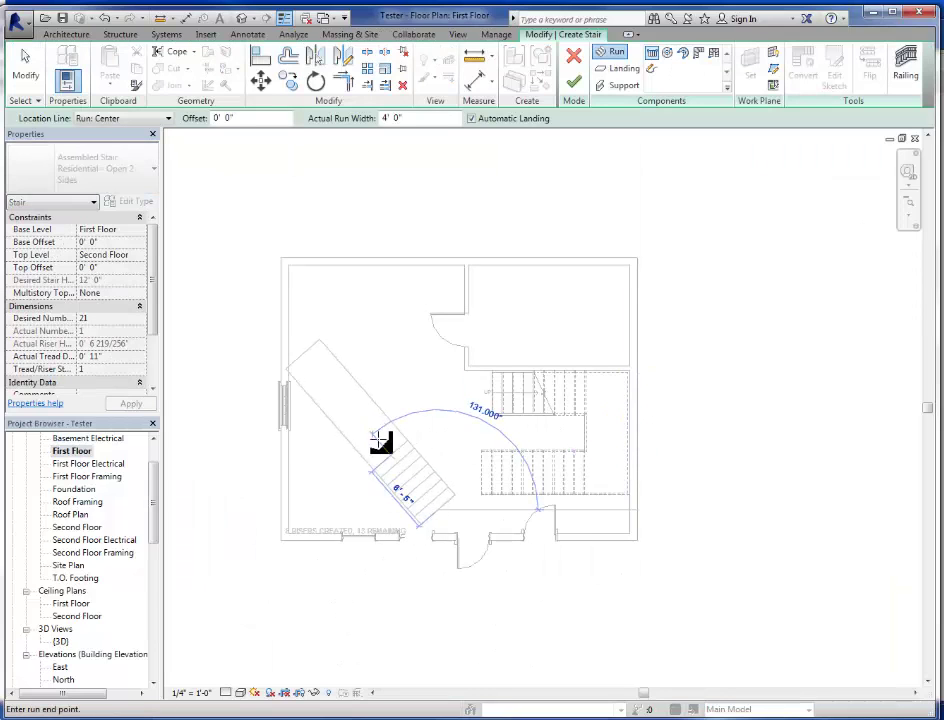
left_click(368, 441)
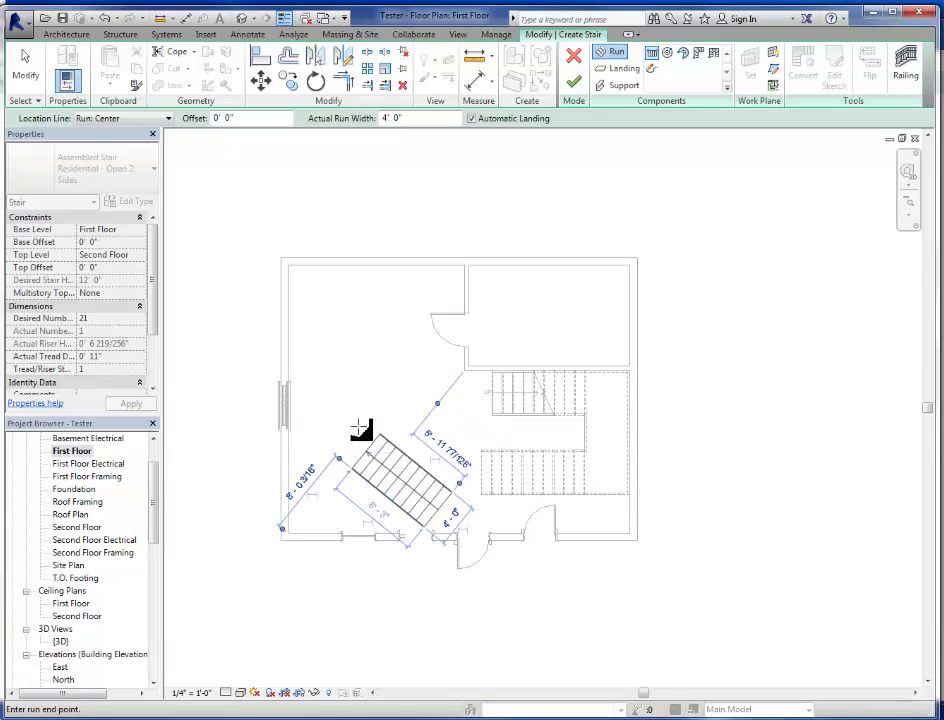
left_click(336, 338)
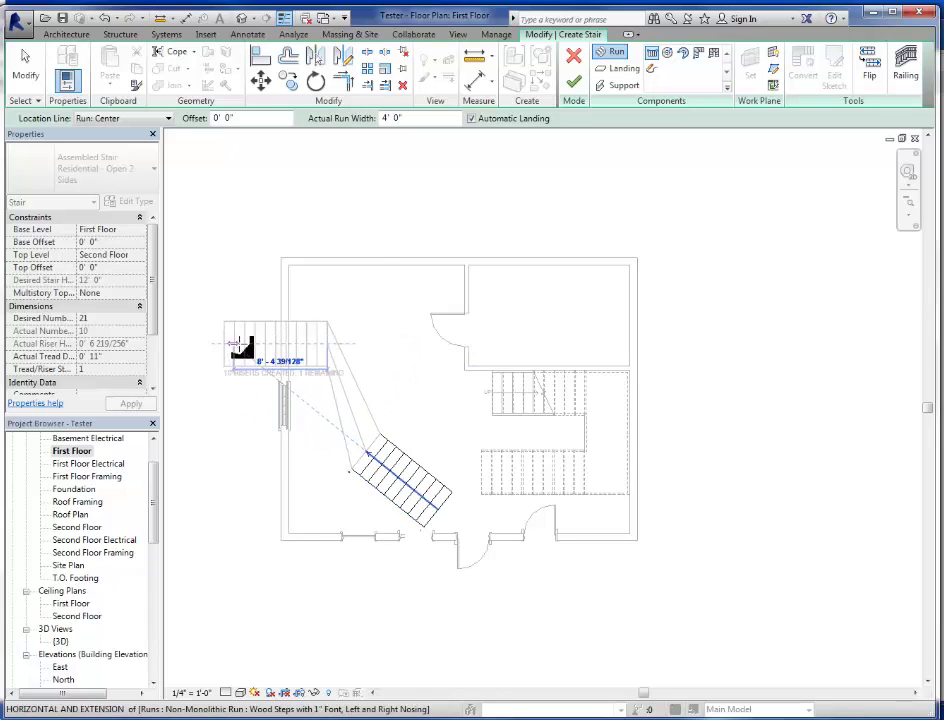
left_click(380, 383)
scroll(401, 384, "up", 2)
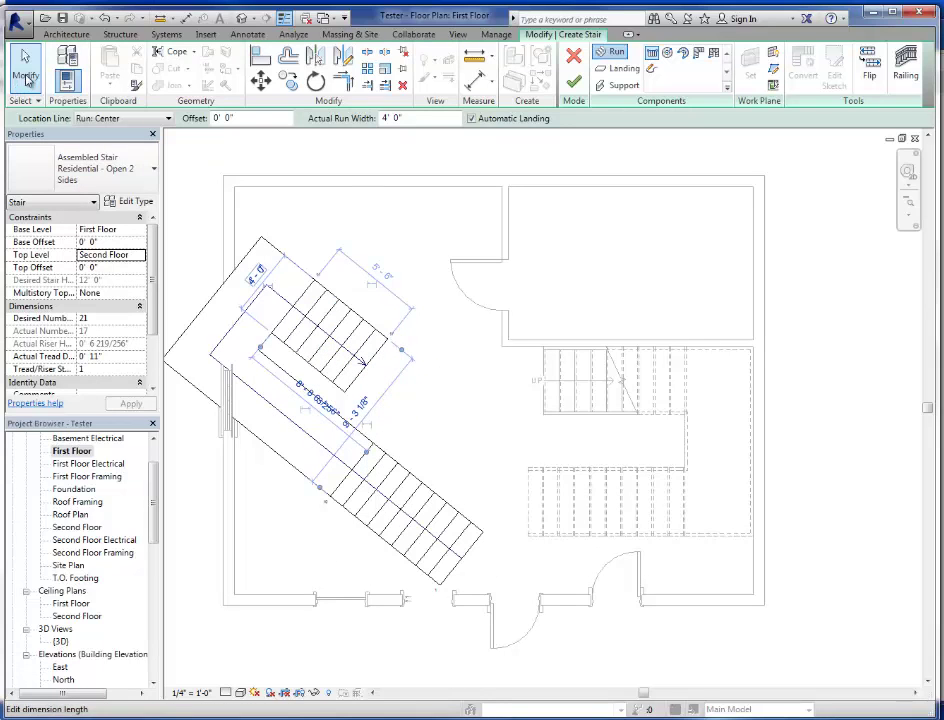
Flip the diagonal stair's direction back and forth while comparing it in 3D, and finish the stair
left_click(27, 78)
left_click(340, 335)
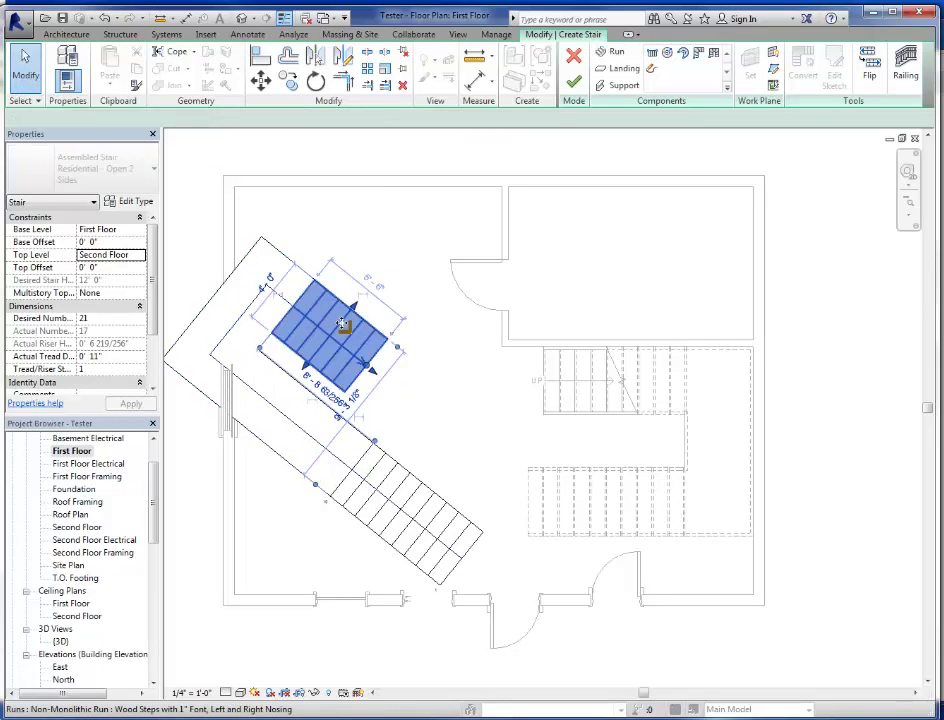
left_click(438, 268)
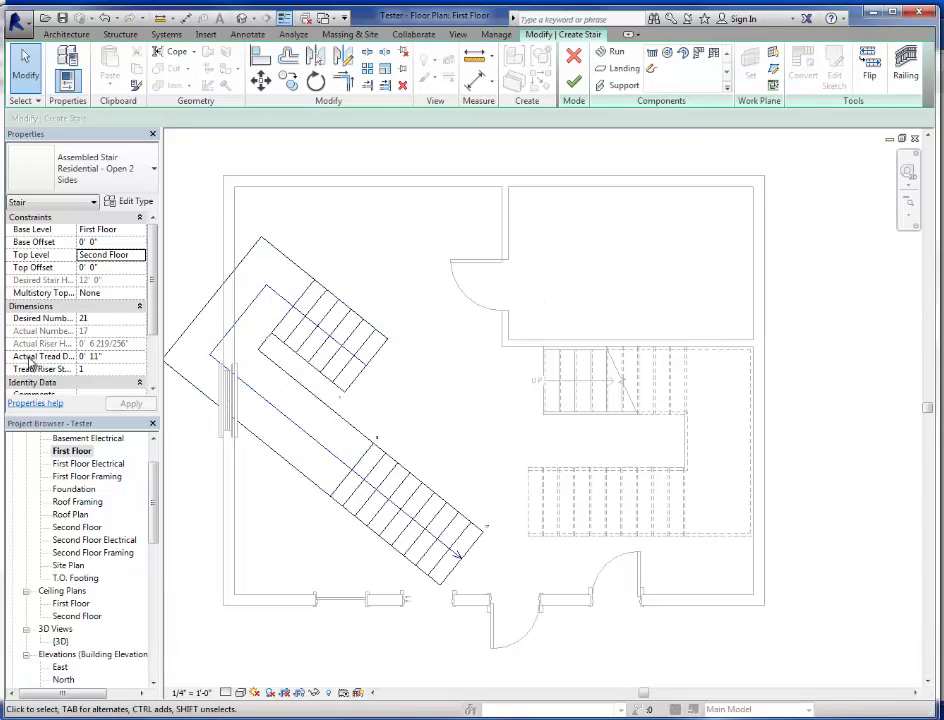
double_click(61, 641)
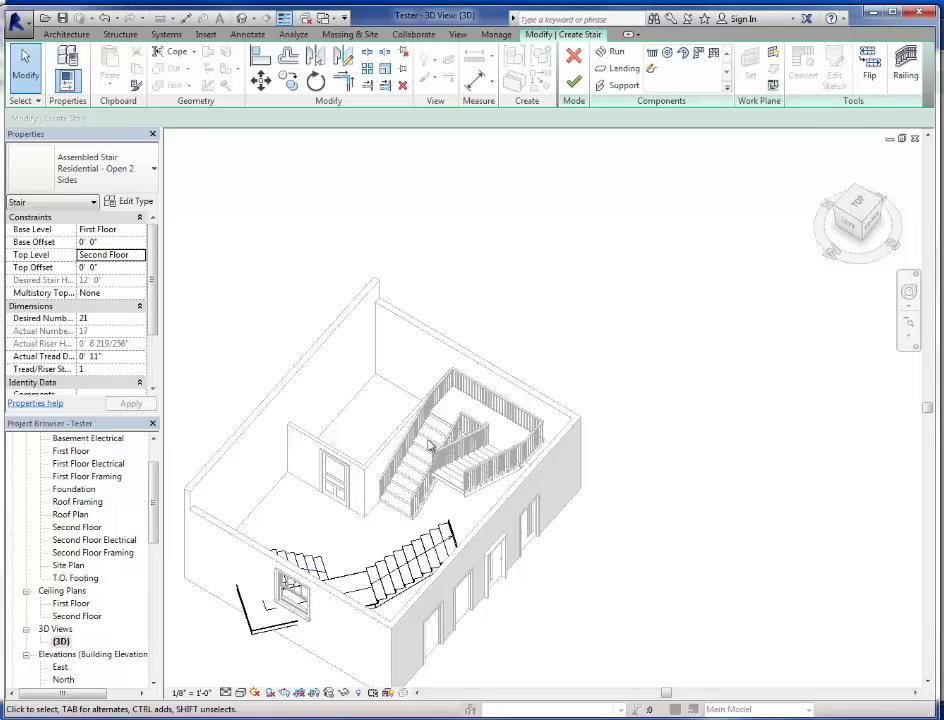
left_click(870, 68)
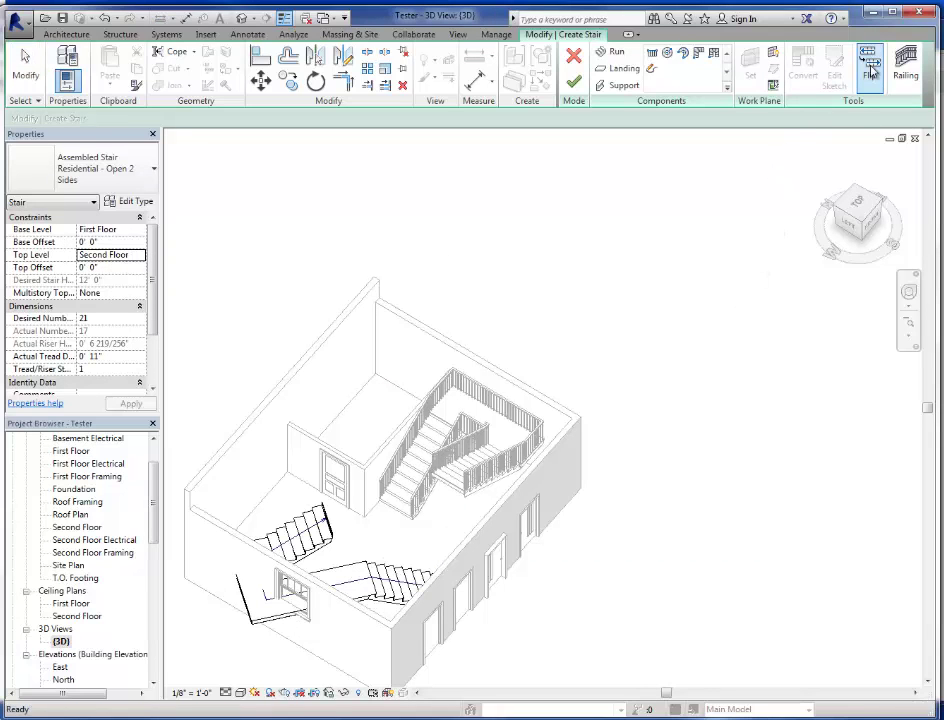
left_click(870, 68)
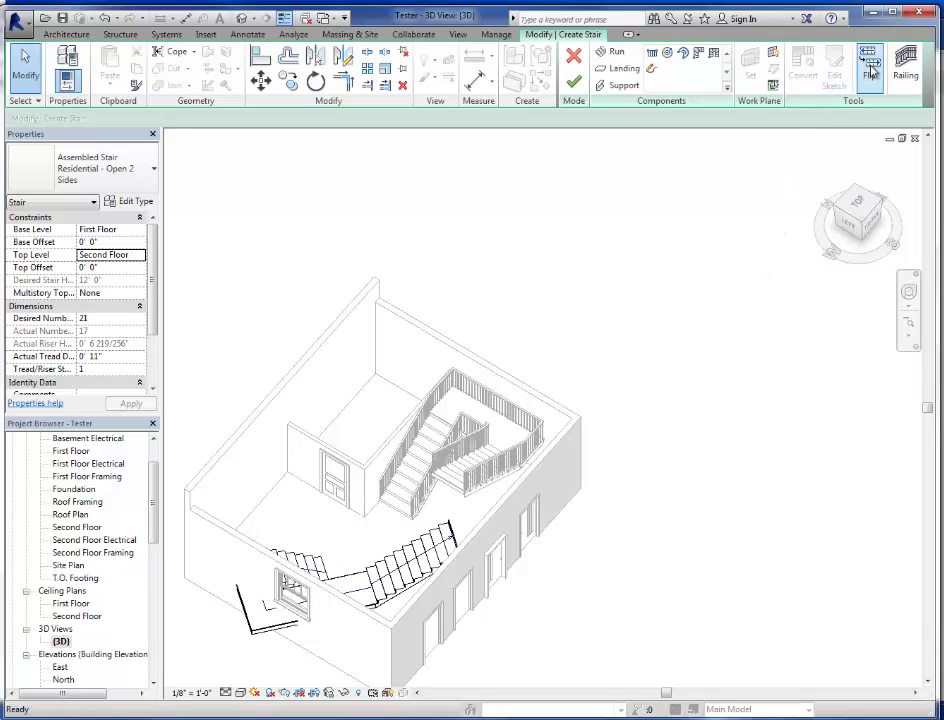
left_click(870, 68)
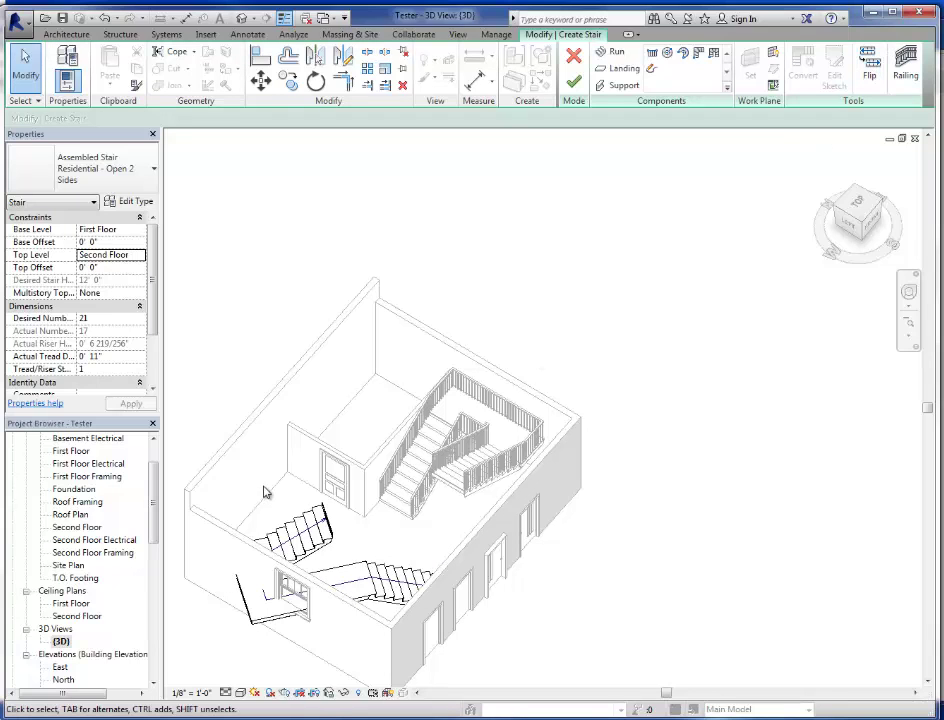
left_click(575, 78)
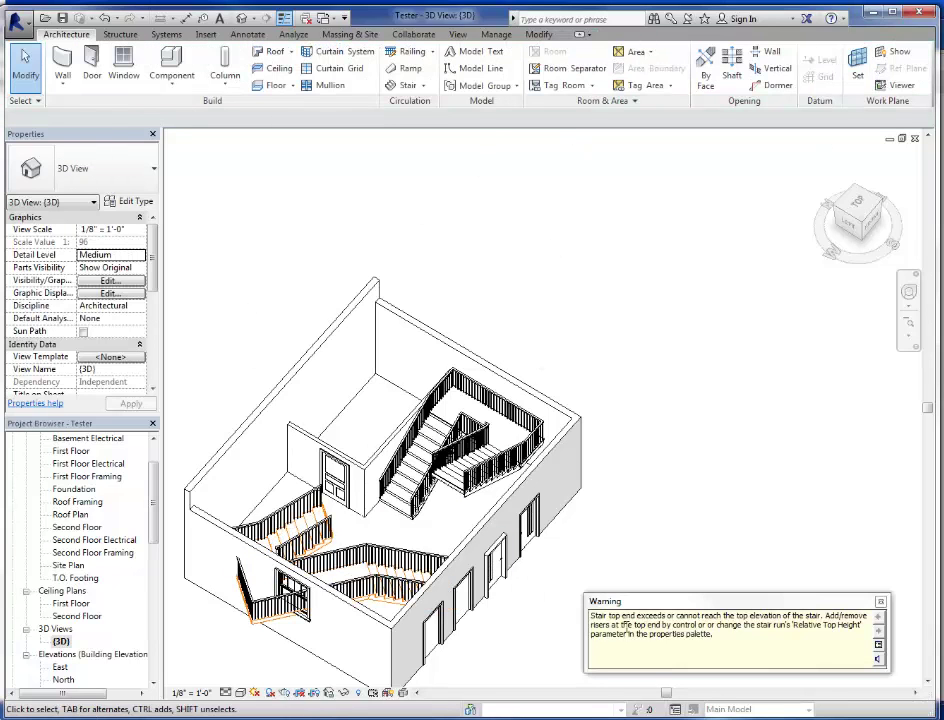
left_click(881, 603)
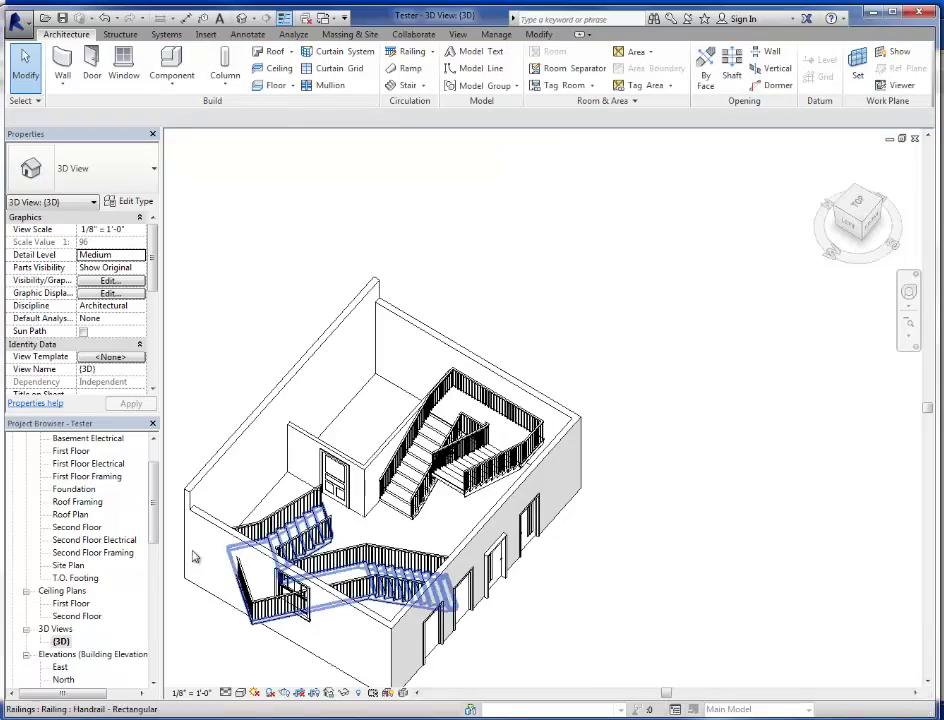
Delete the diagonal stair beside the window wall from the model
scroll(300, 555, "up", 4)
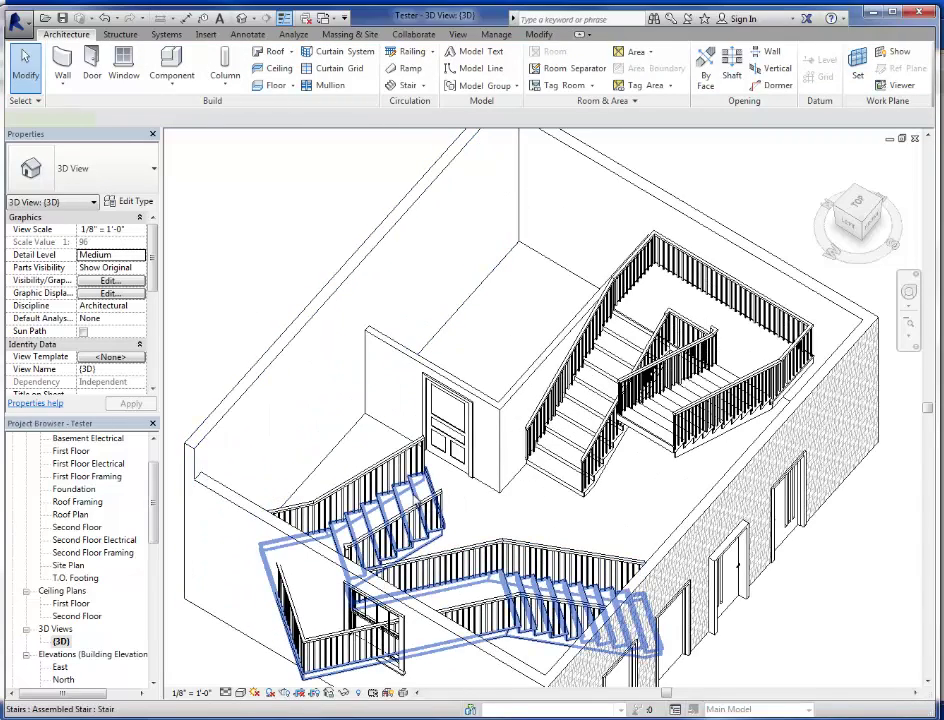
left_click(416, 502)
key("Delete")
Examine the U-shaped stair and its railings in 3D from the corner between the window and door walls
scroll(472, 480, "down", 4)
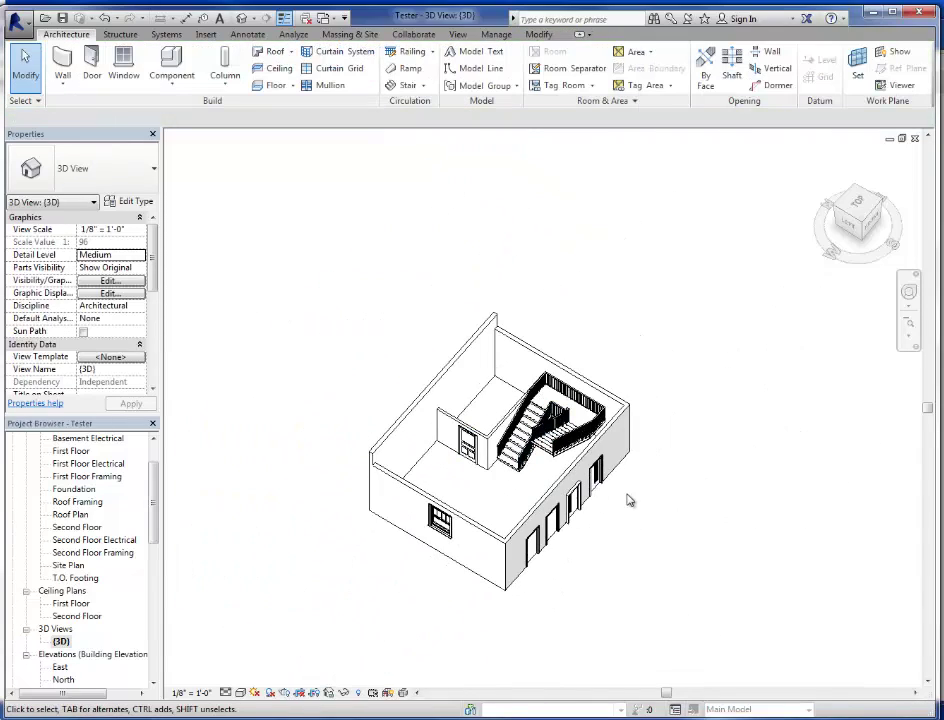
middle_click_drag(685, 504, 636, 495)
scroll(636, 495, "up", 1)
scroll(636, 495, "down", 1)
scroll(347, 490, "up", 3)
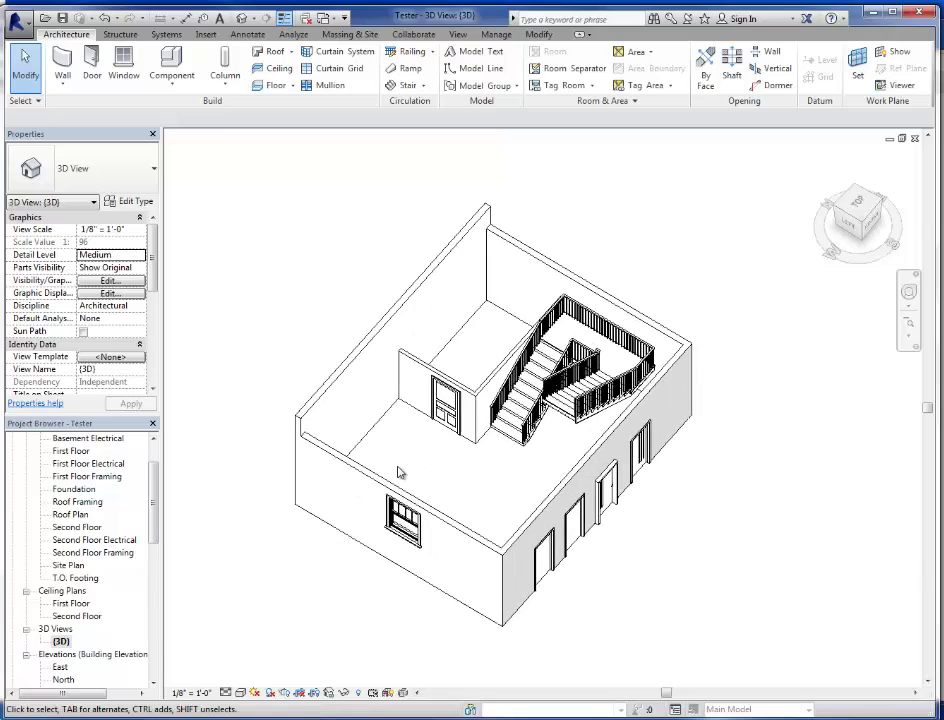
middle_click_drag(583, 440, 440, 381, "shift")
scroll(443, 437, "up", 2)
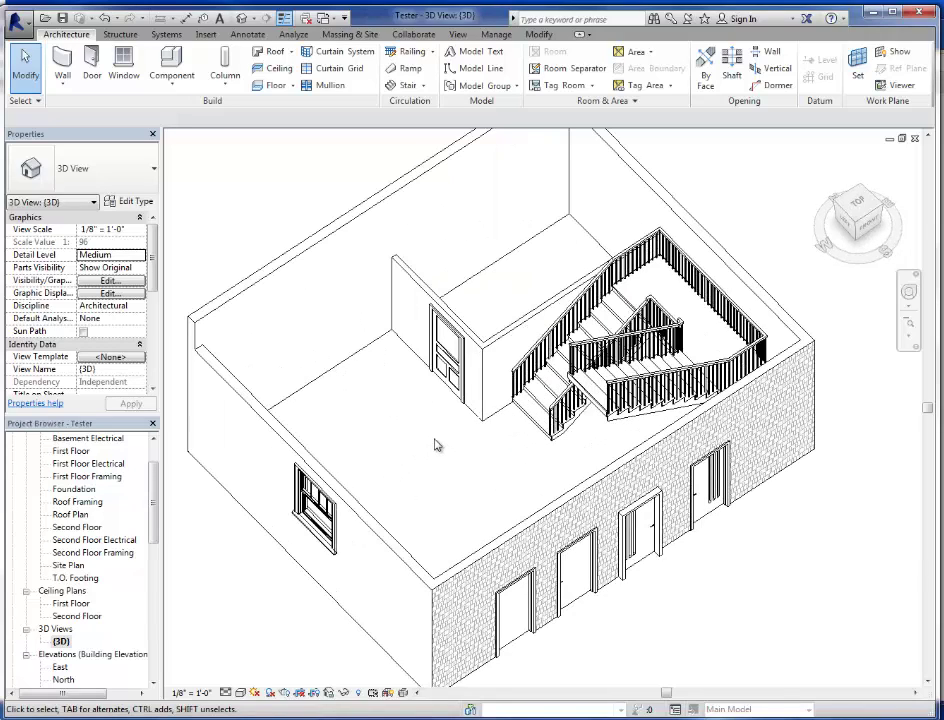